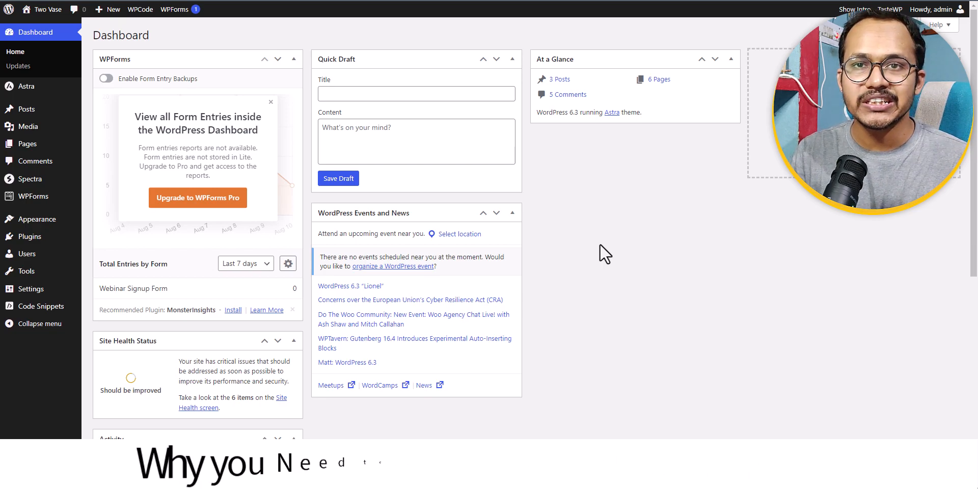
# Open the existing About page in the block editor and copy all of its blocks.
pyautogui.click(43, 143)
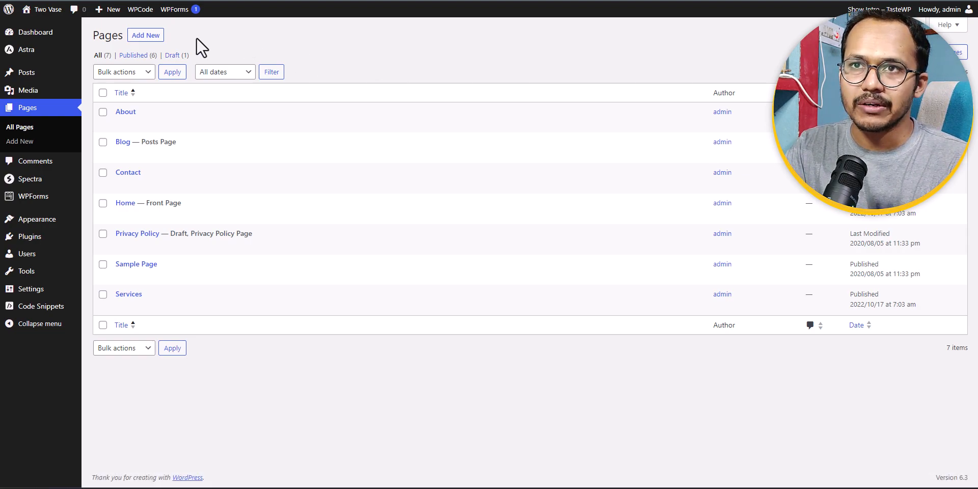
pyautogui.click(116, 127)
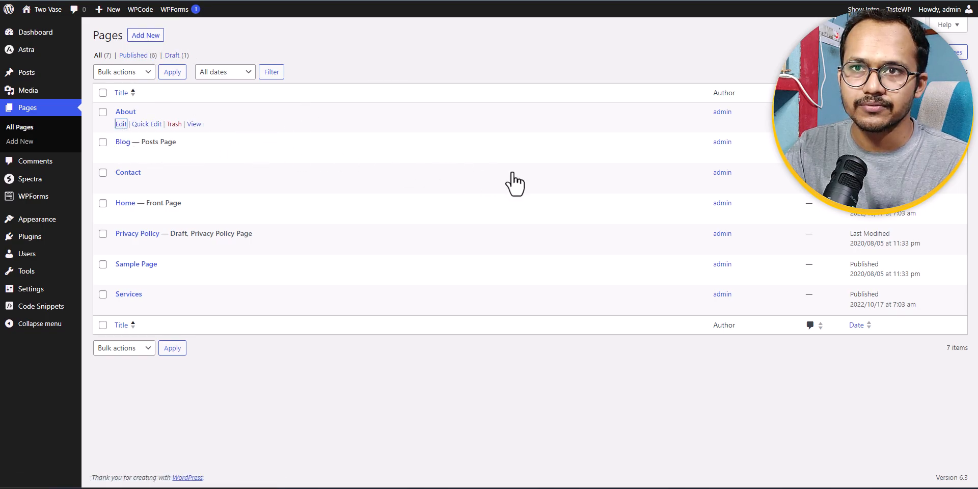
pyautogui.scroll(-5, 625, 239)
pyautogui.scroll(-6, 703, 240)
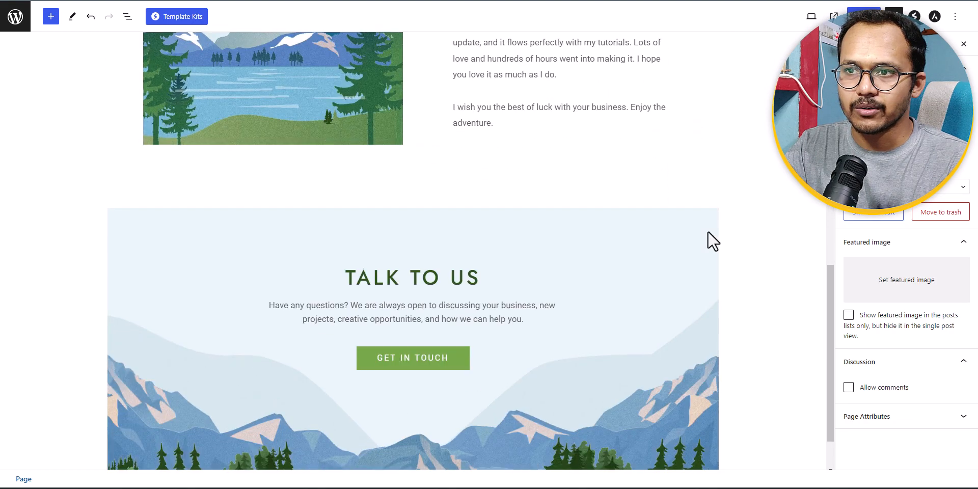
pyautogui.scroll(8, 723, 240)
pyautogui.scroll(5, 727, 236)
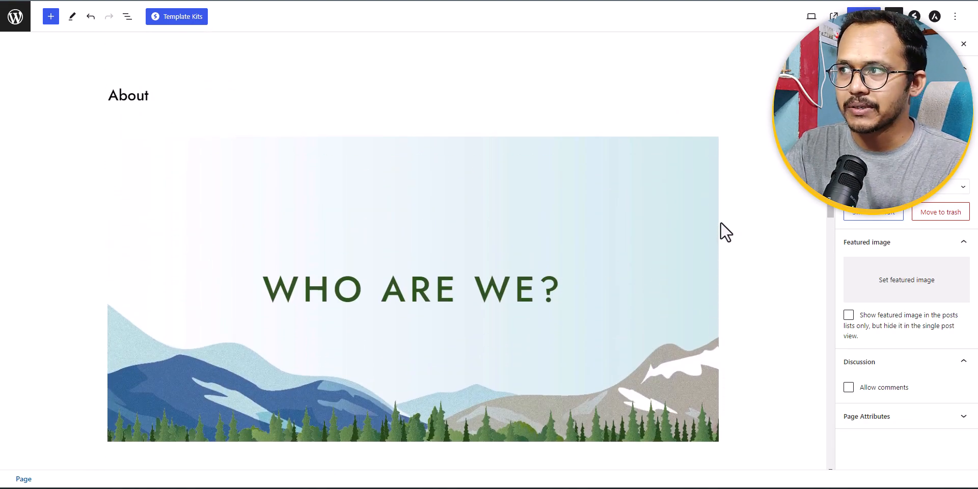
pyautogui.click(954, 17)
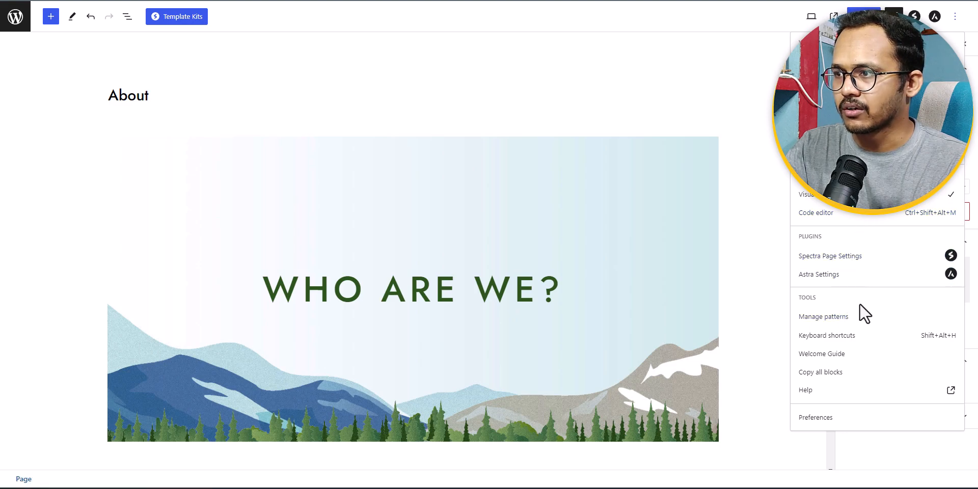
pyautogui.click(828, 374)
# Return to the pages list and add a new page titled "About 2".
pyautogui.click(17, 10)
pyautogui.click(546, 48)
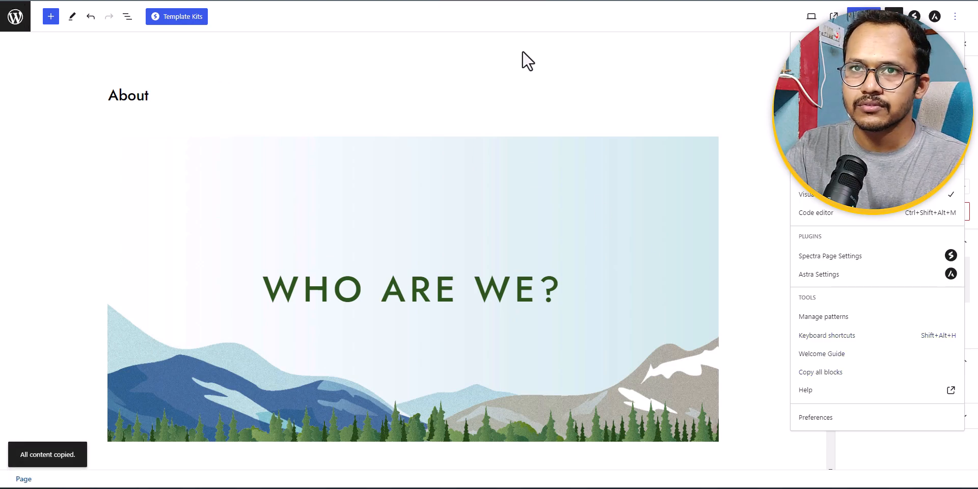
pyautogui.click(152, 35)
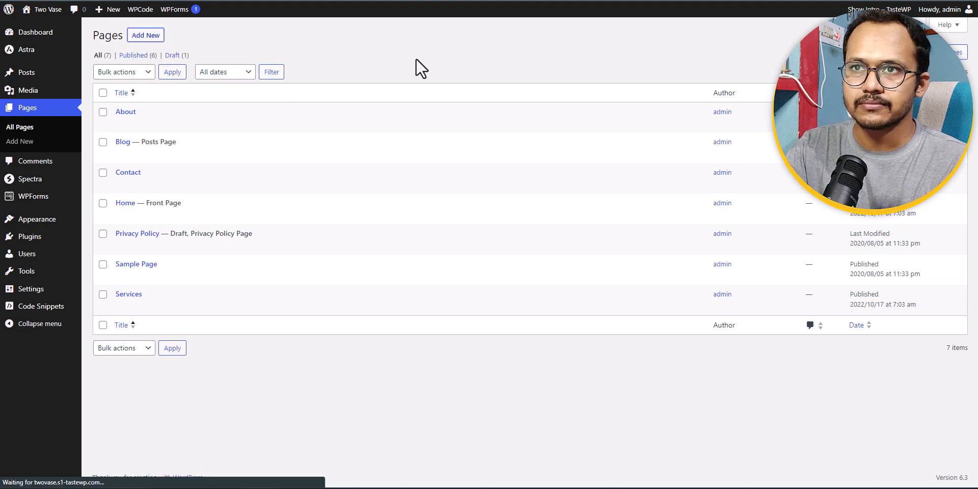
pyautogui.write('A')
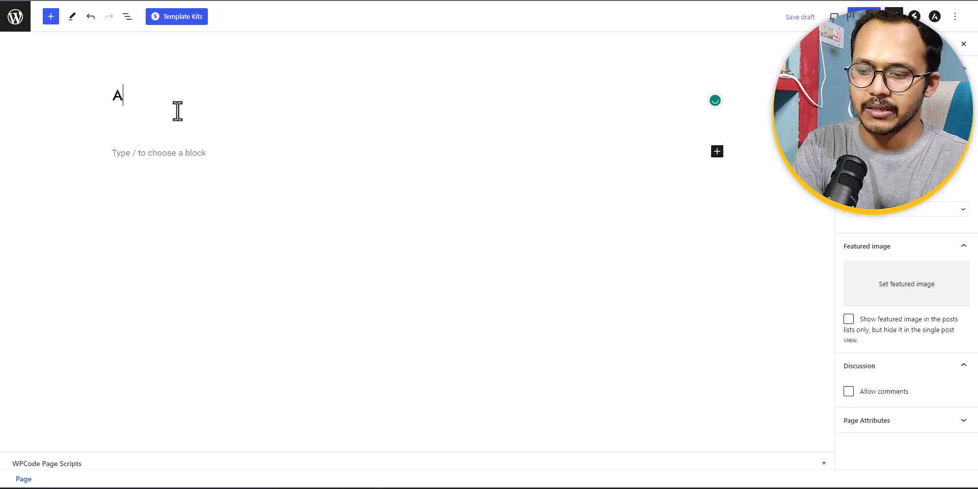
pyautogui.write('bout 2')
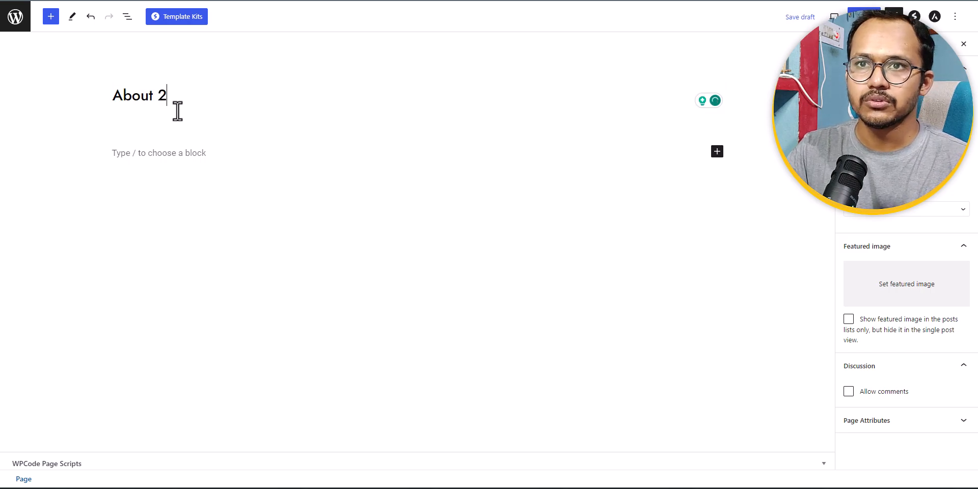
# Paste the copied blocks into the body of the About 2 page and save it as a draft.
pyautogui.click(131, 154)
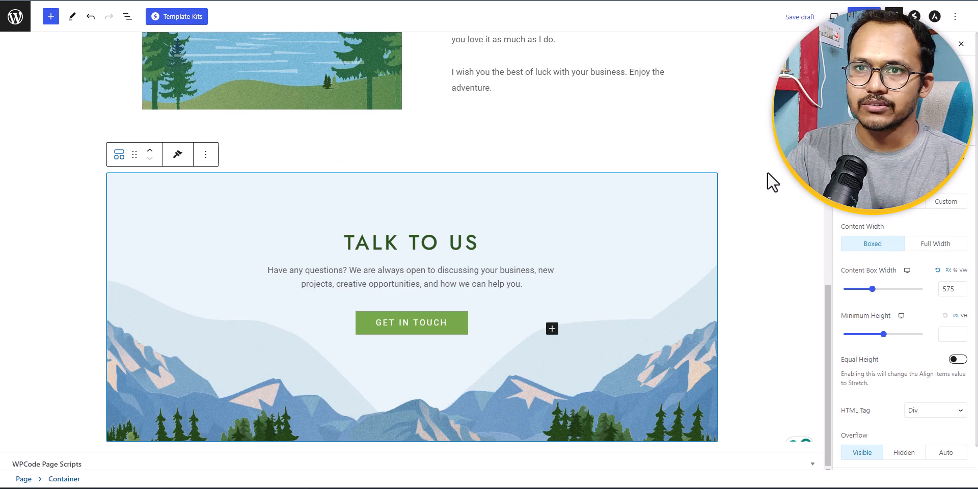
pyautogui.click(769, 182)
pyautogui.scroll(20, 772, 183)
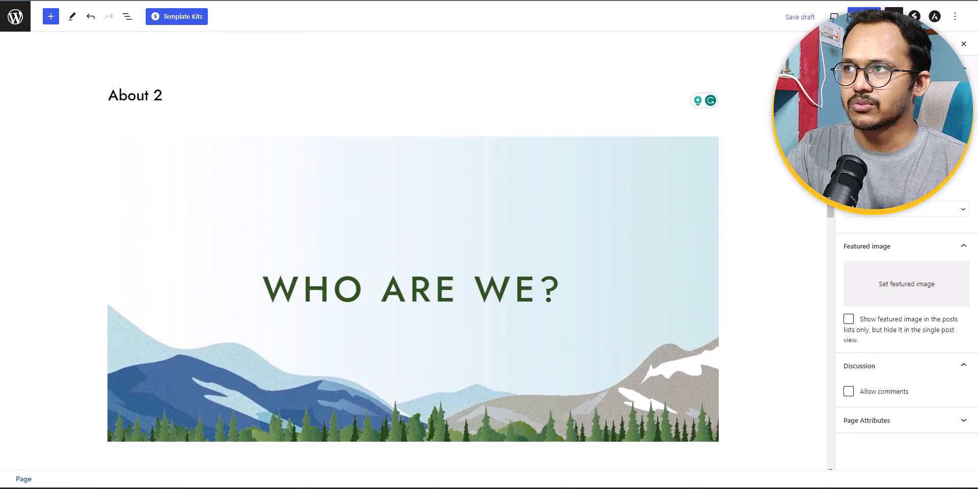
pyautogui.click(800, 17)
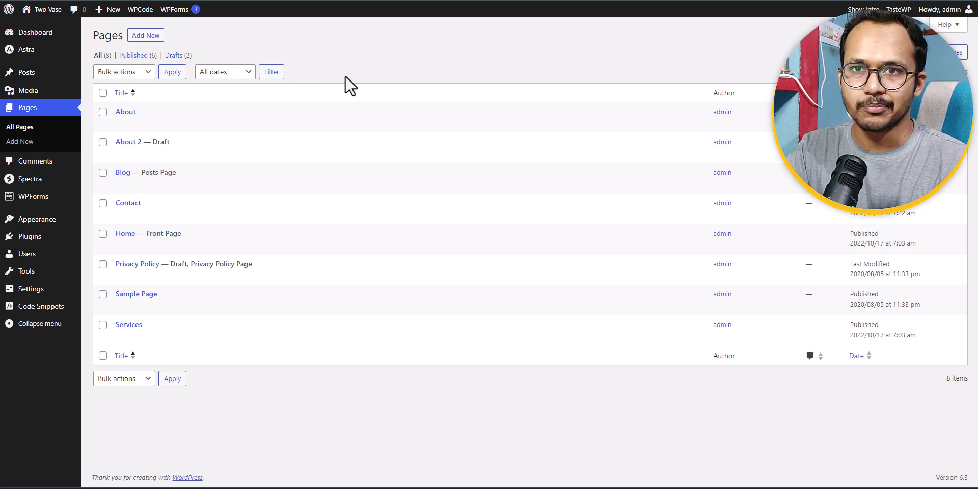
# Open the Astra theme's functions.php in the theme file editor and go to the end of its code.
pyautogui.moveTo(46, 221)
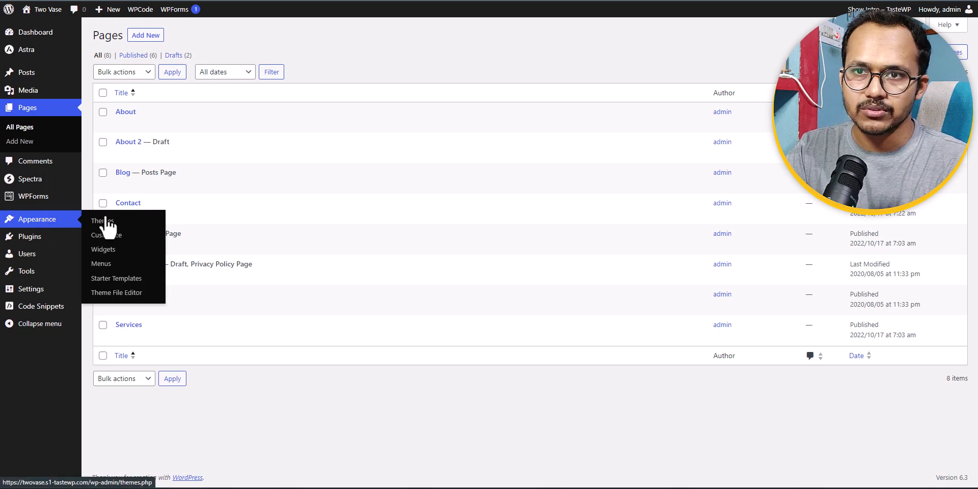
pyautogui.click(105, 220)
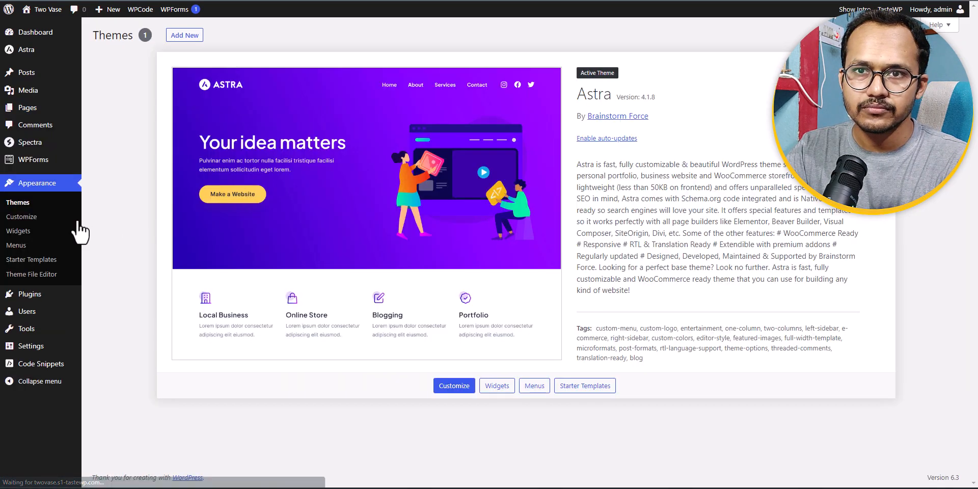
pyautogui.click(32, 277)
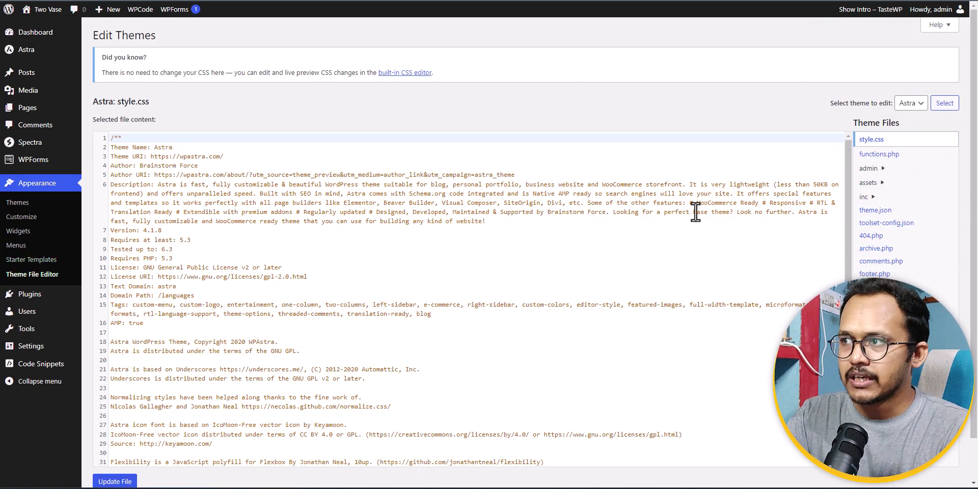
pyautogui.click(875, 154)
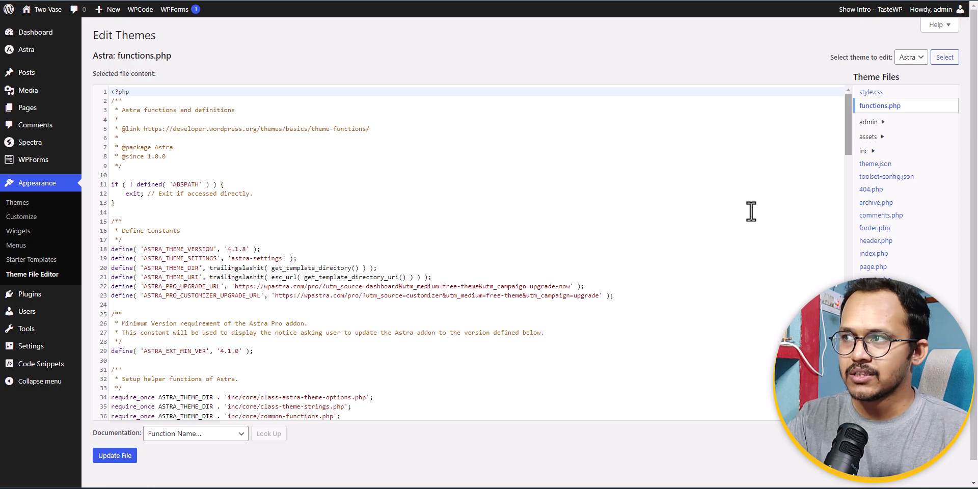
pyautogui.scroll(-15, 683, 238)
pyautogui.scroll(-12, 293, 357)
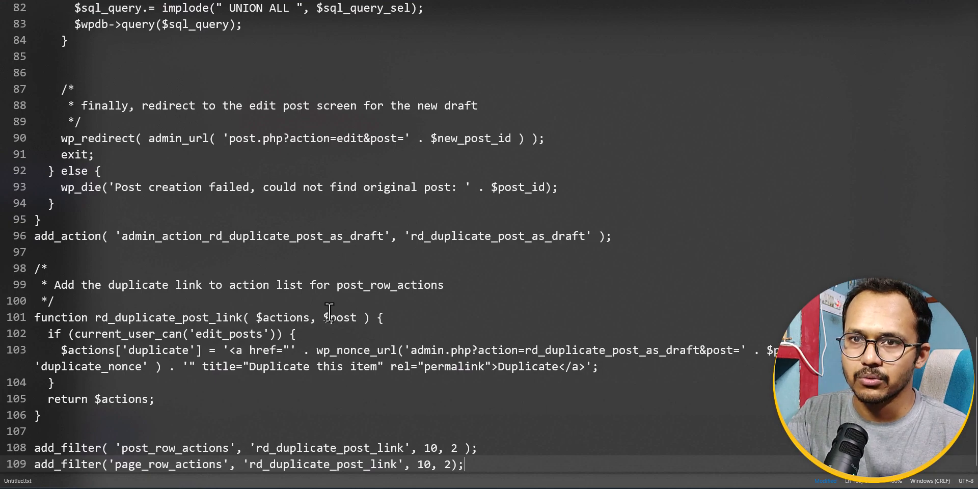
# Switch to the text editor and copy the entire post-duplication code from Untitled.txt.
pyautogui.click(241, 269)
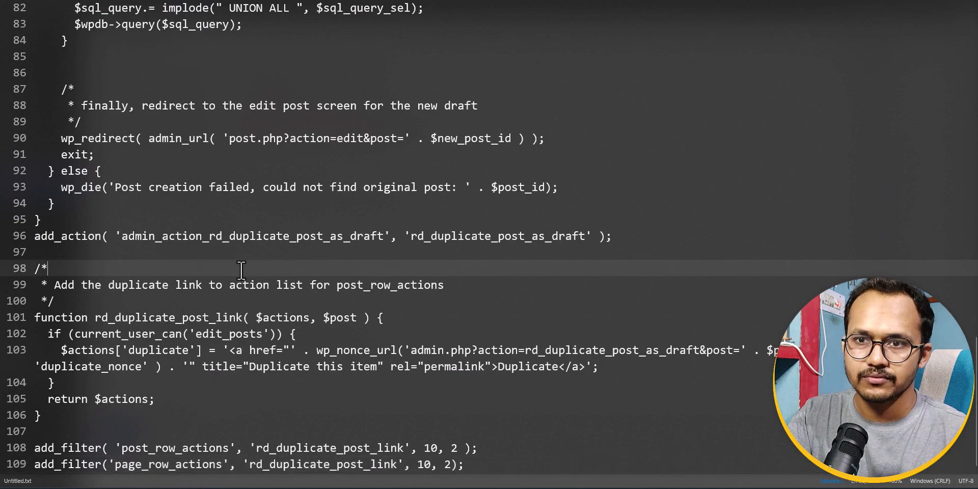
pyautogui.hotkey('ctrl', 'a')
pyautogui.hotkey('alt', 'Tab')
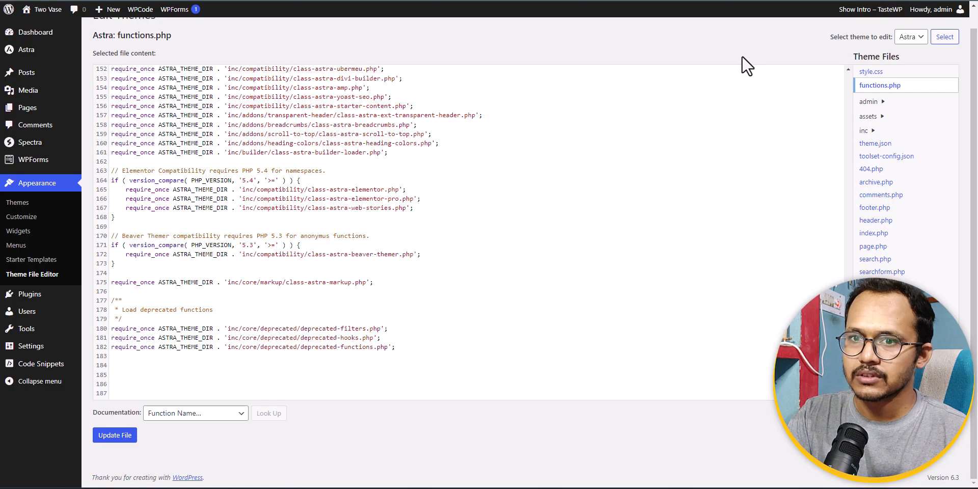
# Paste the post-duplication code after the last line of functions.php and update the file.
pyautogui.click(122, 374)
pyautogui.hotkey('ctrl', 'v')
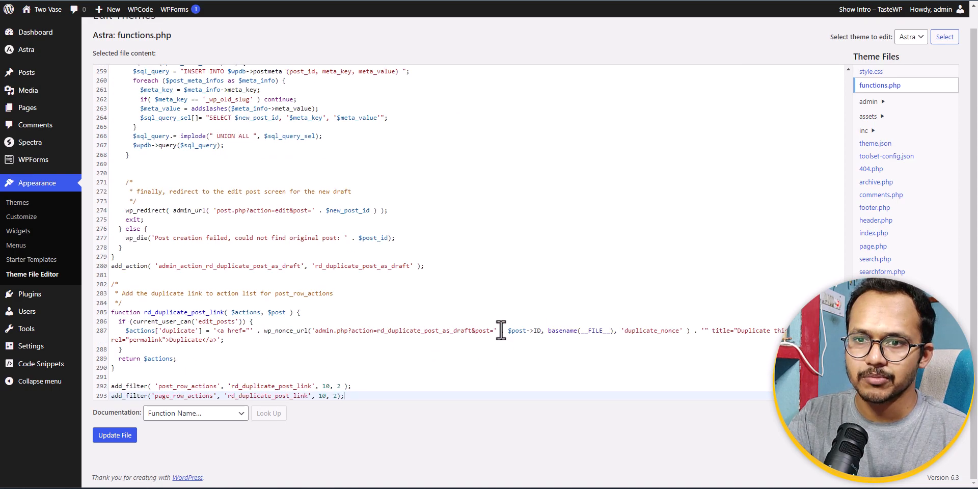
pyautogui.click(123, 437)
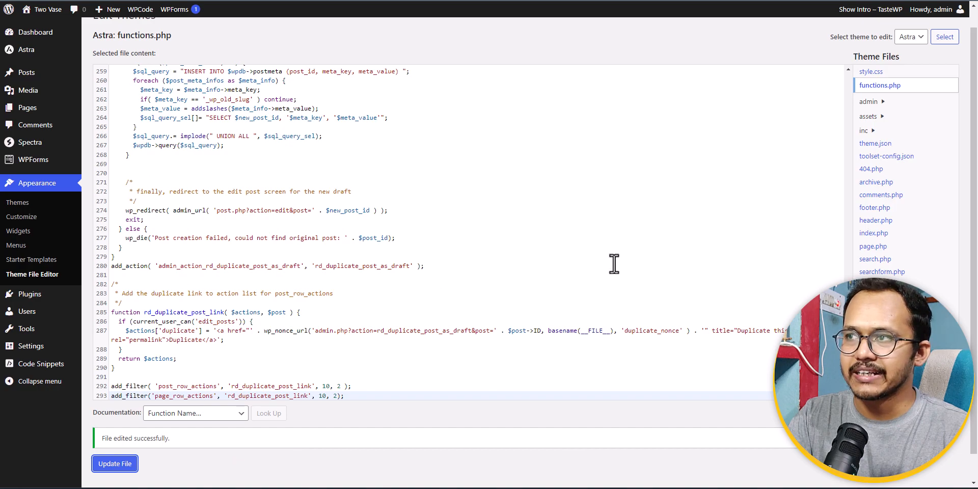
pyautogui.scroll(7, 601, 260)
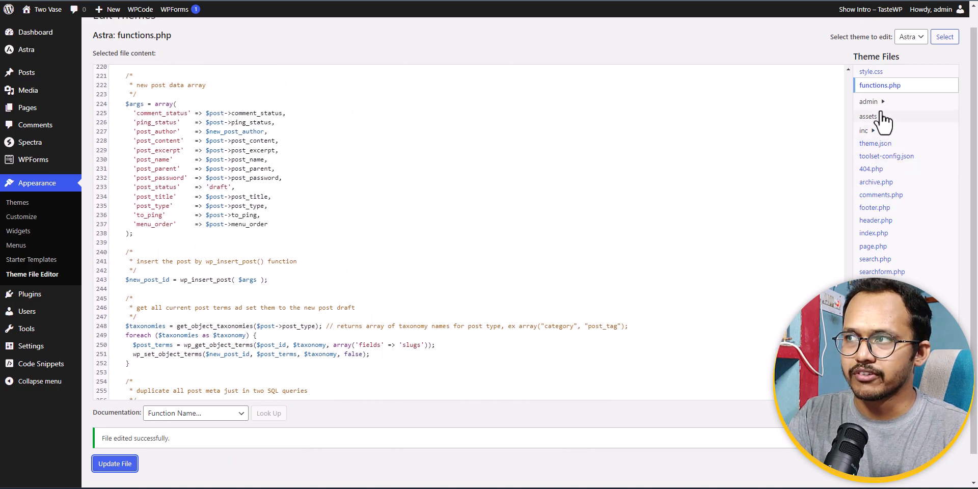
# Duplicate the Contact page from the pages list, retitle the copy "Contact 2" and save it as a draft.
pyautogui.click(35, 113)
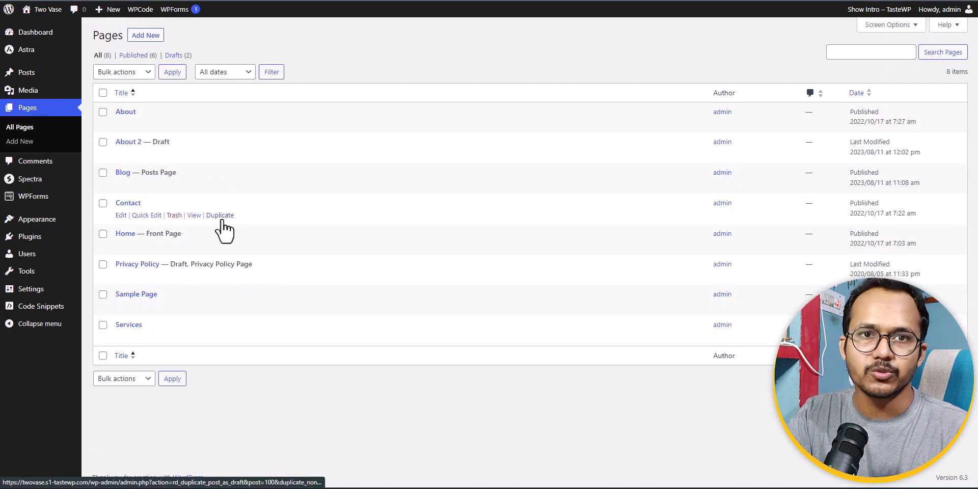
pyautogui.click(222, 218)
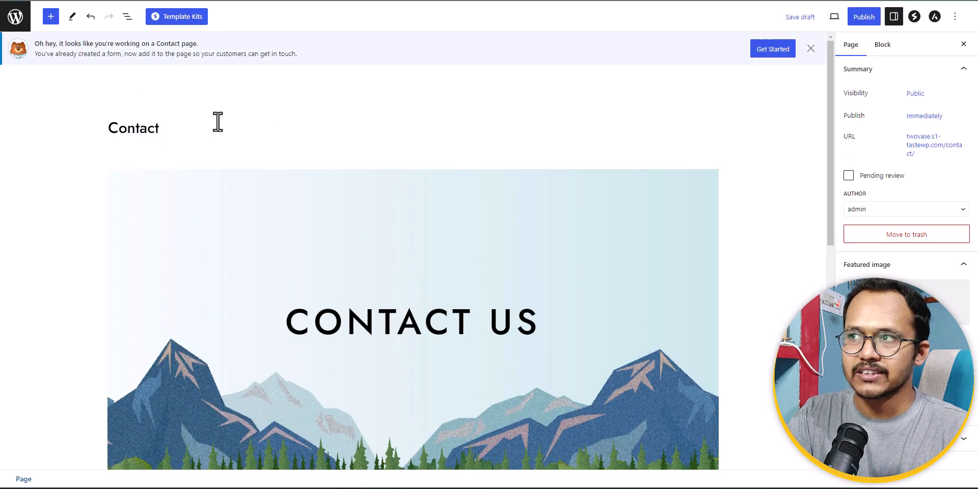
pyautogui.click(789, 53)
pyautogui.click(204, 102)
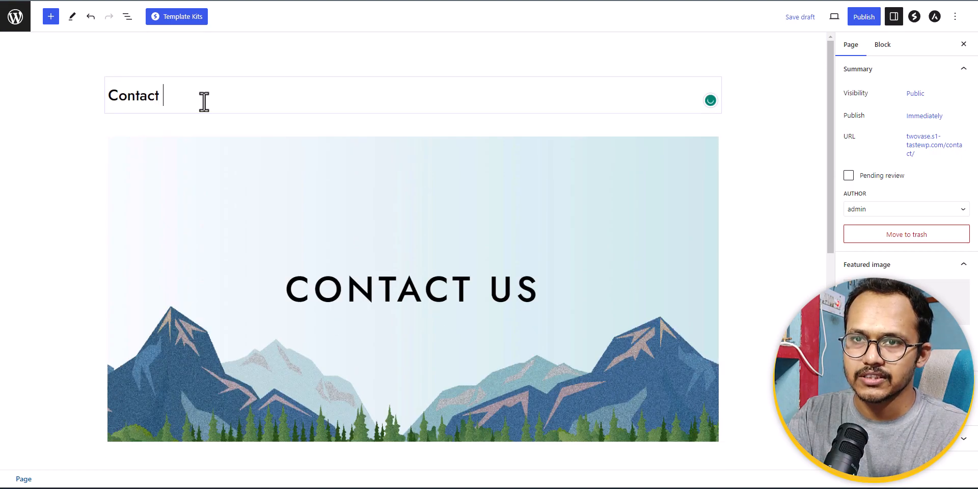
pyautogui.click(800, 16)
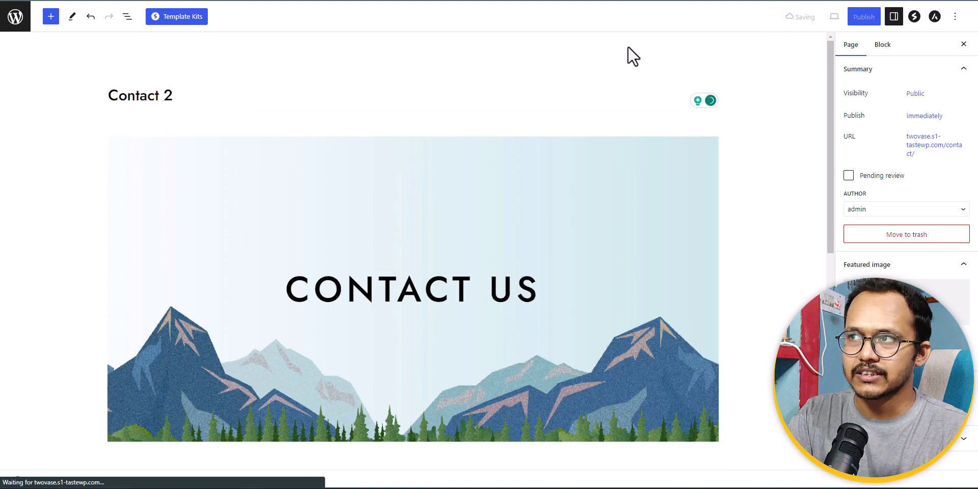
# Check the Duplicate action in the pages list and in the posts list.
pyautogui.click(16, 15)
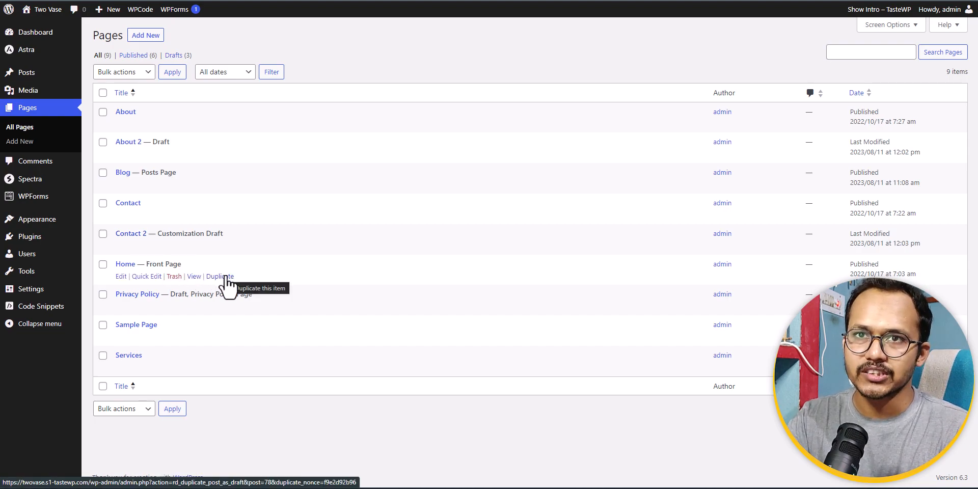
pyautogui.click(29, 77)
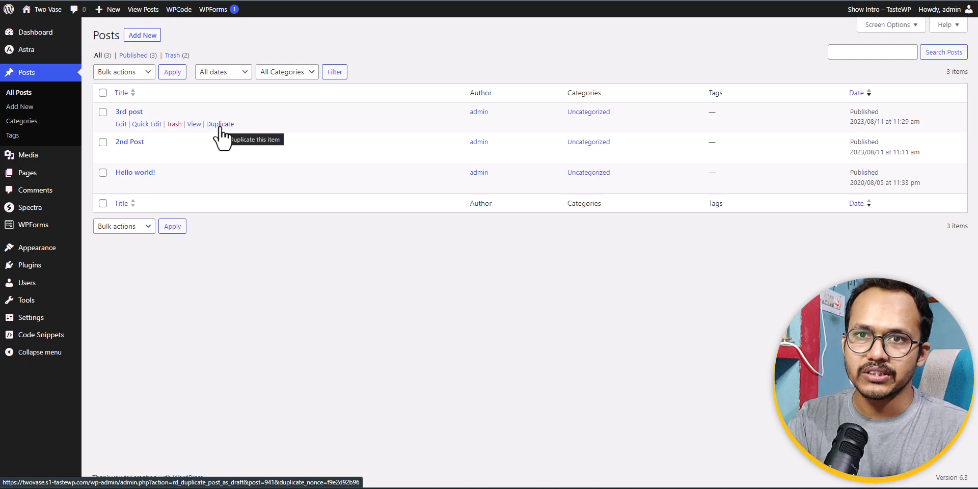
# Reopen the Astra theme's functions.php in the theme file editor and find the start of the added post-duplication code.
pyautogui.moveTo(47, 254)
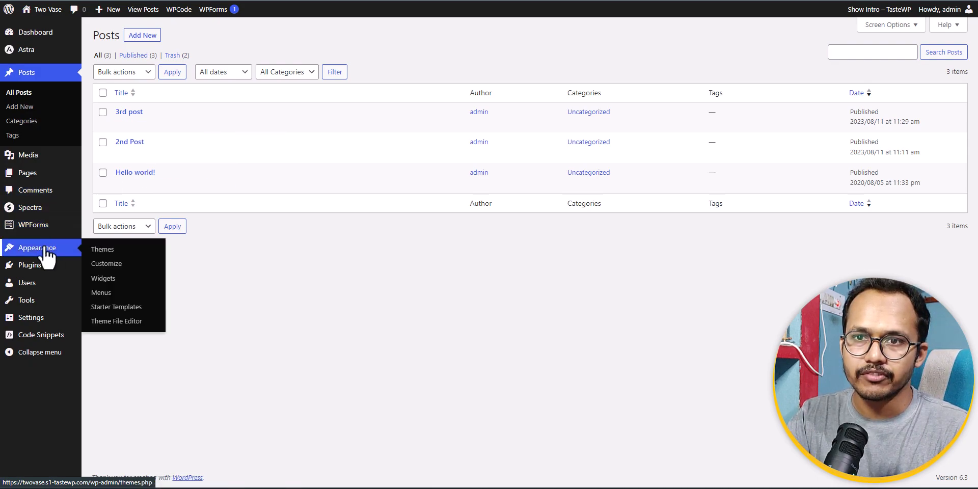
pyautogui.click(104, 322)
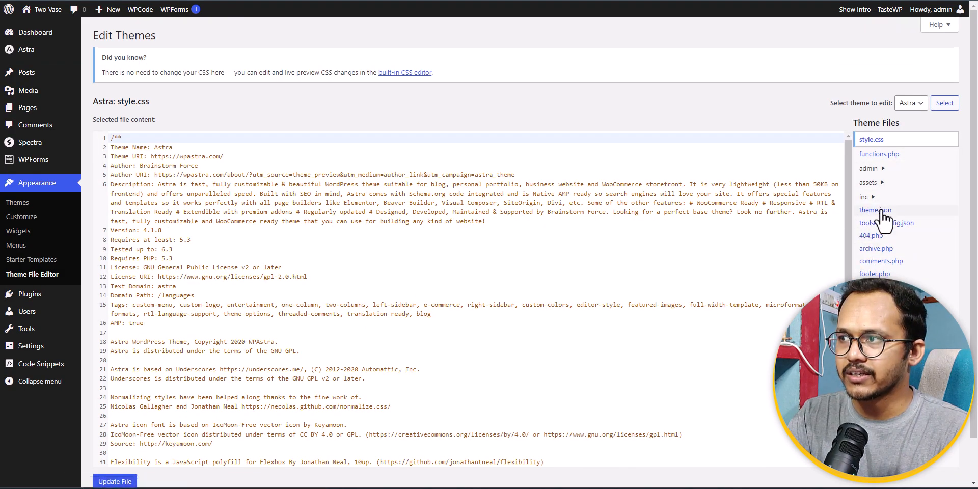
pyautogui.click(879, 154)
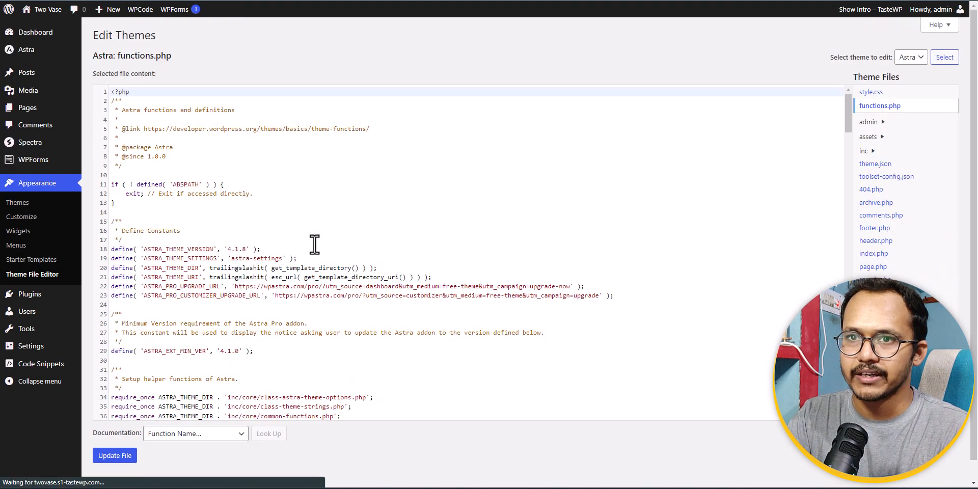
pyautogui.scroll(-20, 185, 242)
pyautogui.scroll(5, 192, 255)
pyautogui.scroll(3, 131, 215)
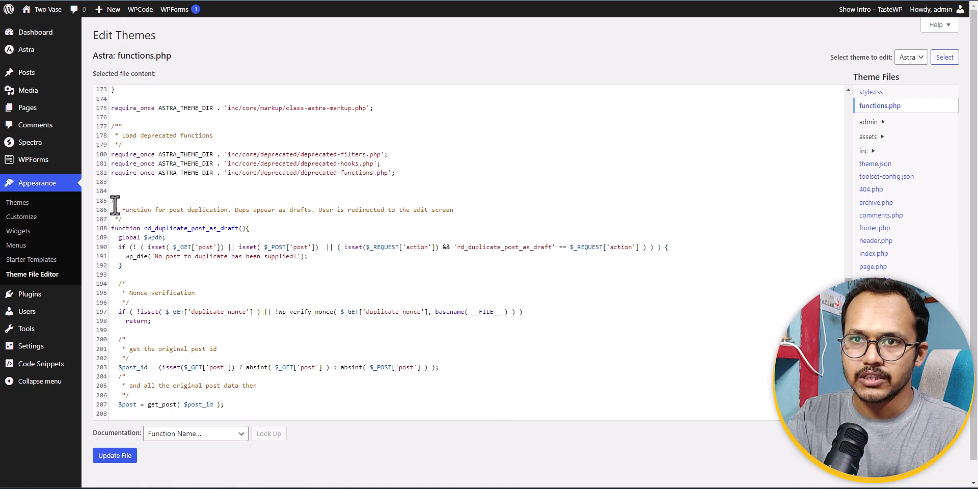
# Delete the whole post-duplication code block from the end of functions.php and update the file.
pyautogui.moveTo(110, 200); pyautogui.dragTo(210, 445)
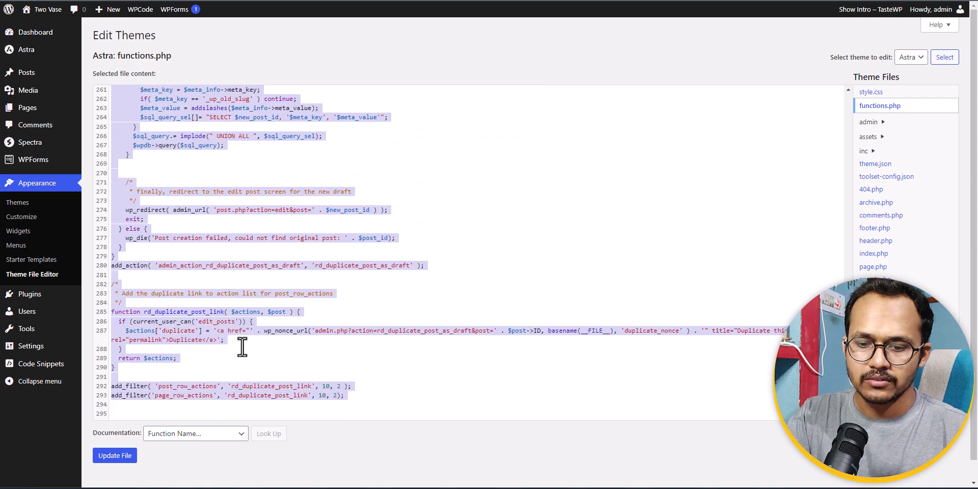
pyautogui.press('BackSpace')
pyautogui.click(114, 456)
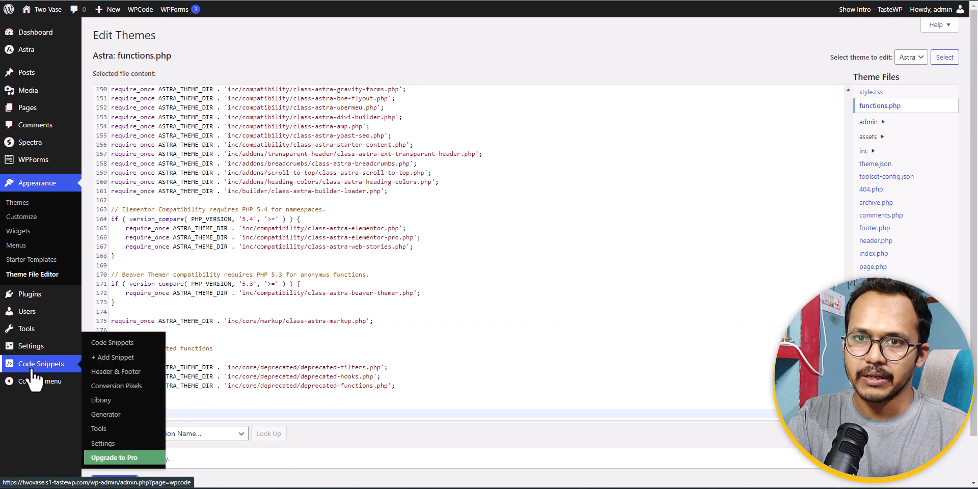
# Search the plugin directory for "code manager" and look through the results for the WPCode plugin.
pyautogui.moveTo(37, 293)
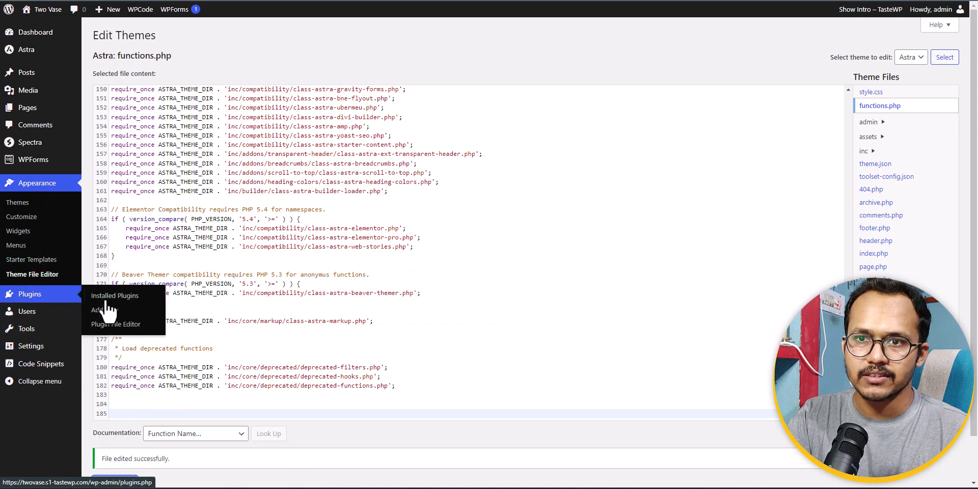
pyautogui.click(100, 304)
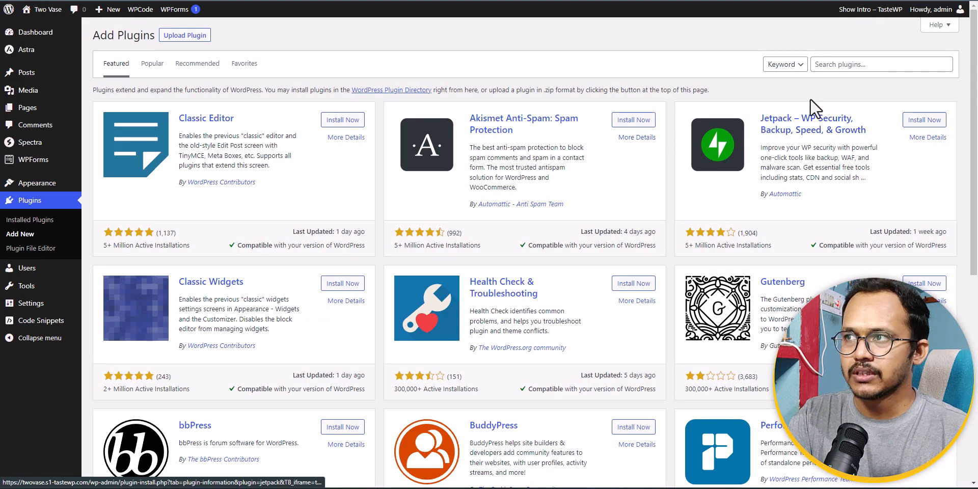
pyautogui.click(866, 64)
pyautogui.write('code manager')
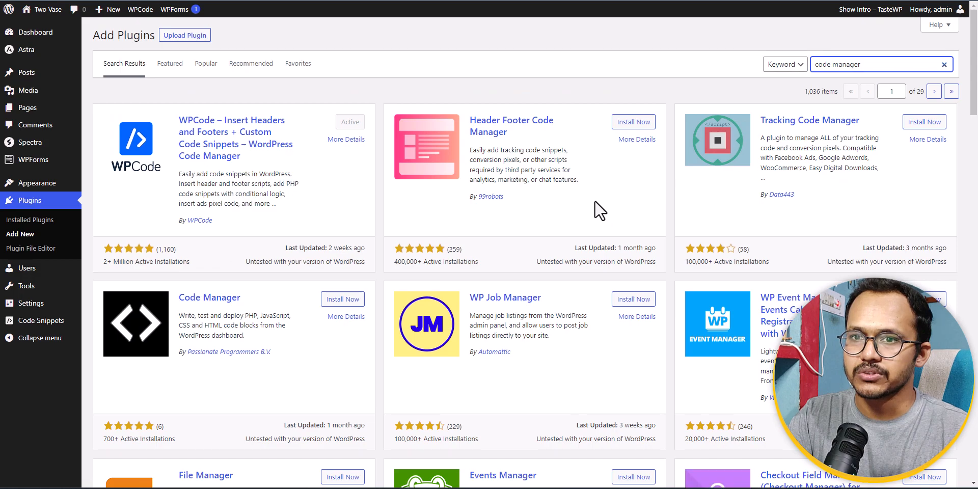
pyautogui.scroll(-2, 327, 214)
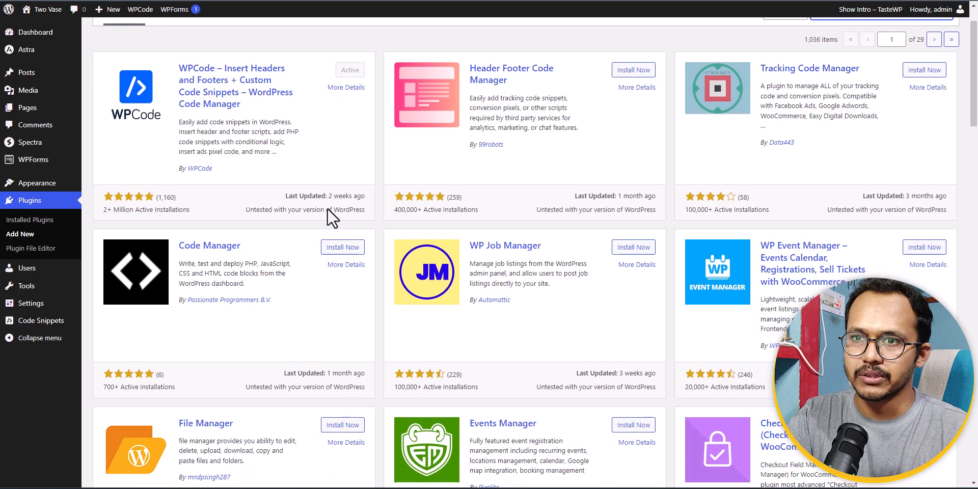
pyautogui.scroll(-2, 337, 265)
pyautogui.scroll(4, 339, 252)
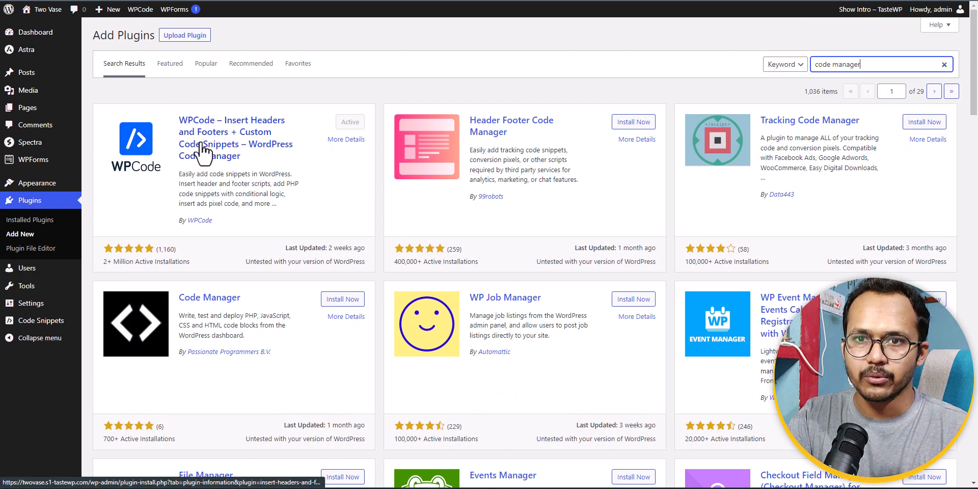
# Create a new custom code snippet in WPCode and paste the post-duplication code into it.
pyautogui.click(38, 324)
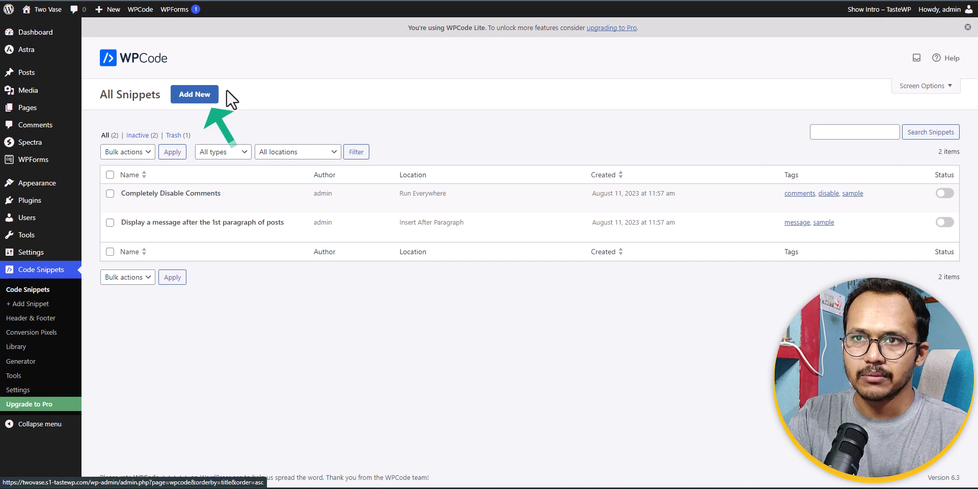
pyautogui.click(196, 96)
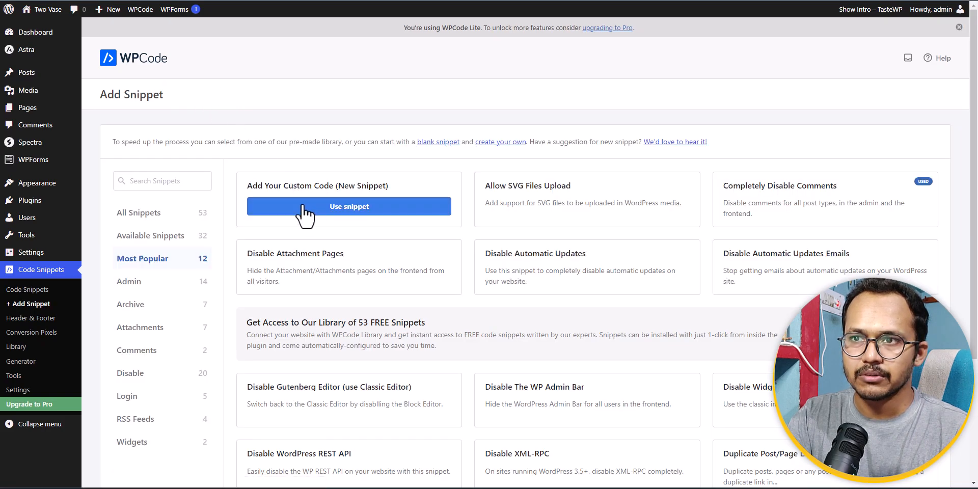
pyautogui.click(308, 208)
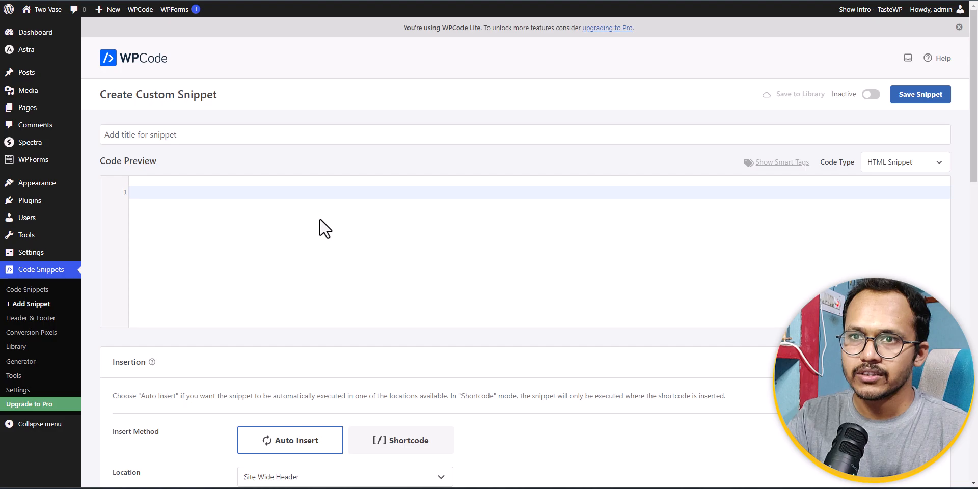
pyautogui.click(185, 199)
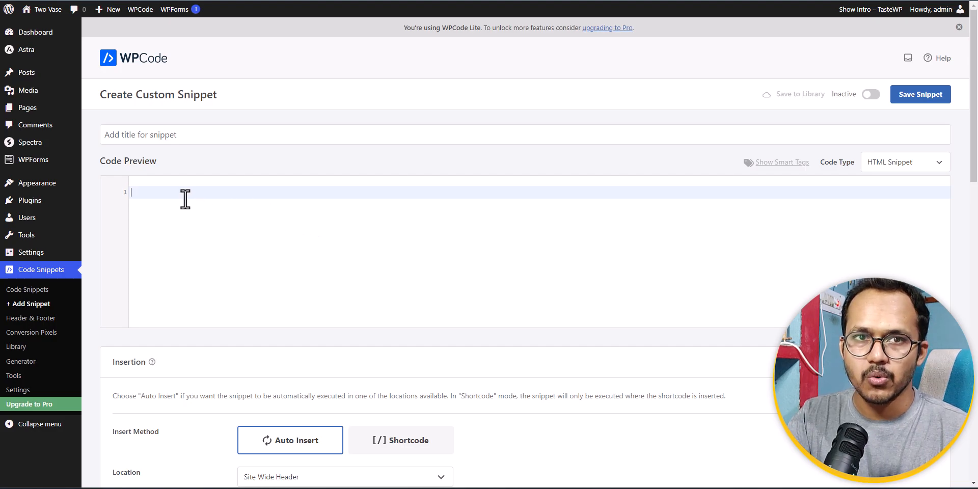
pyautogui.hotkey('ctrl', 'v')
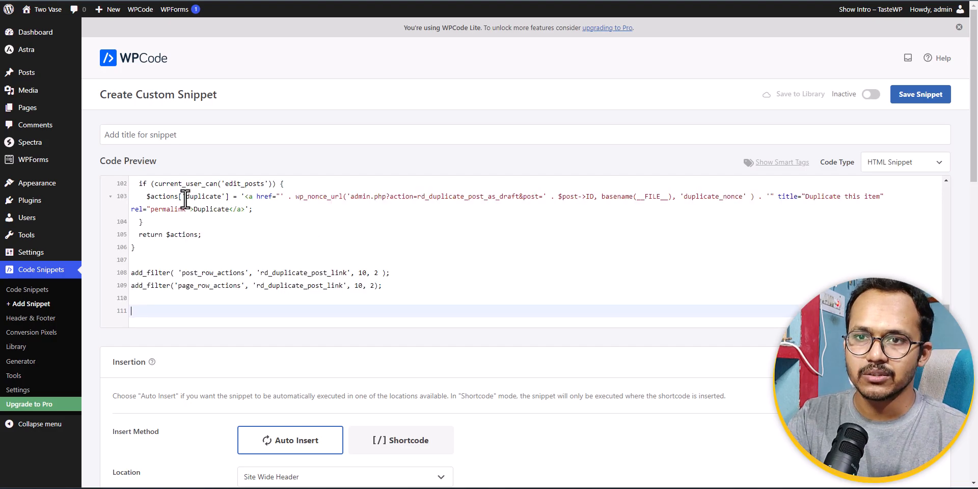
# Set the new snippet's code type to PHP Snippet.
pyautogui.click(144, 127)
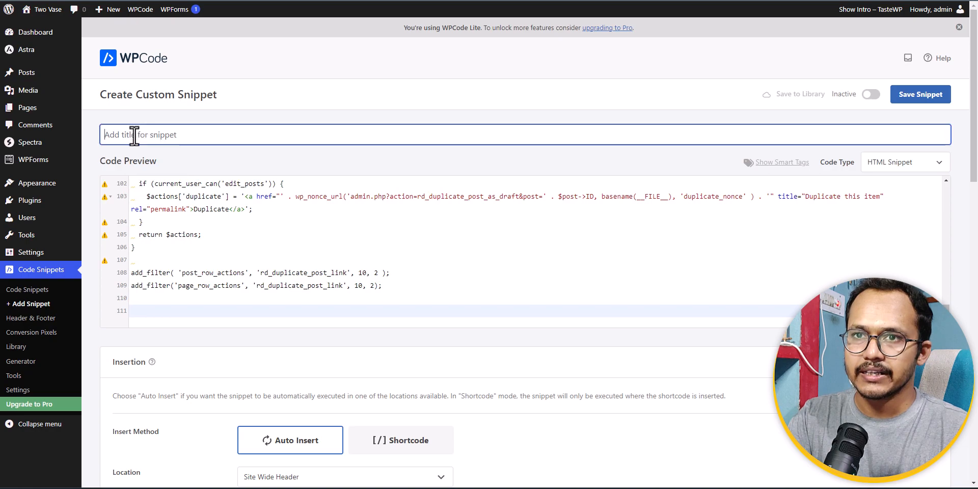
pyautogui.click(896, 167)
pyautogui.click(891, 218)
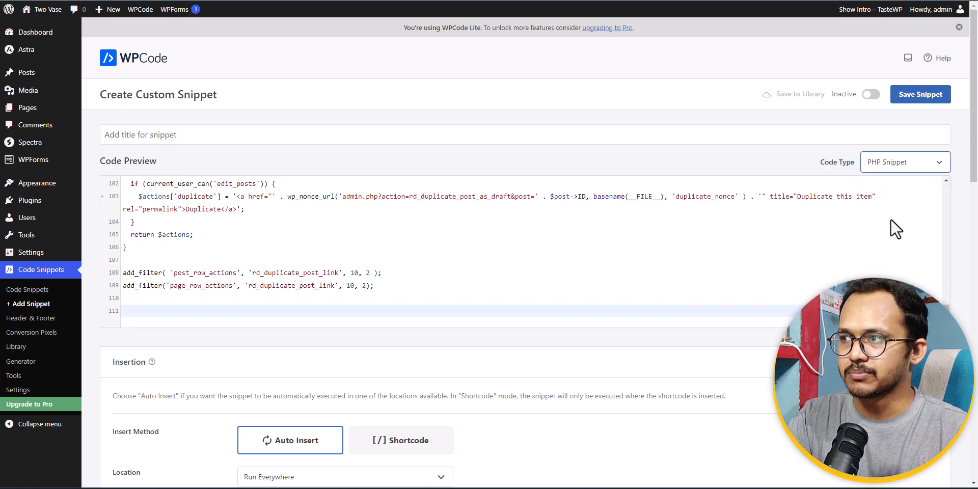
# Title the snippet "Duplicate function", then activate and save it.
pyautogui.click(144, 135)
pyautogui.write('Dup')
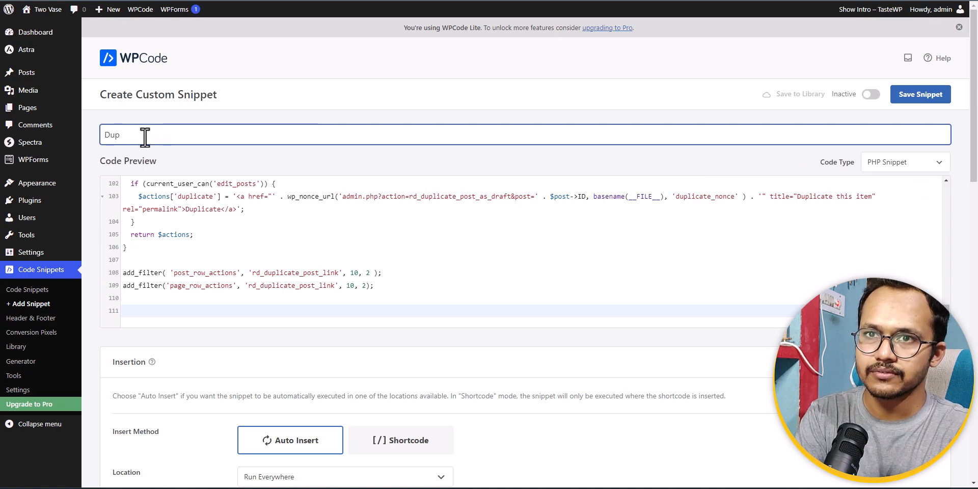
pyautogui.write('licate P')
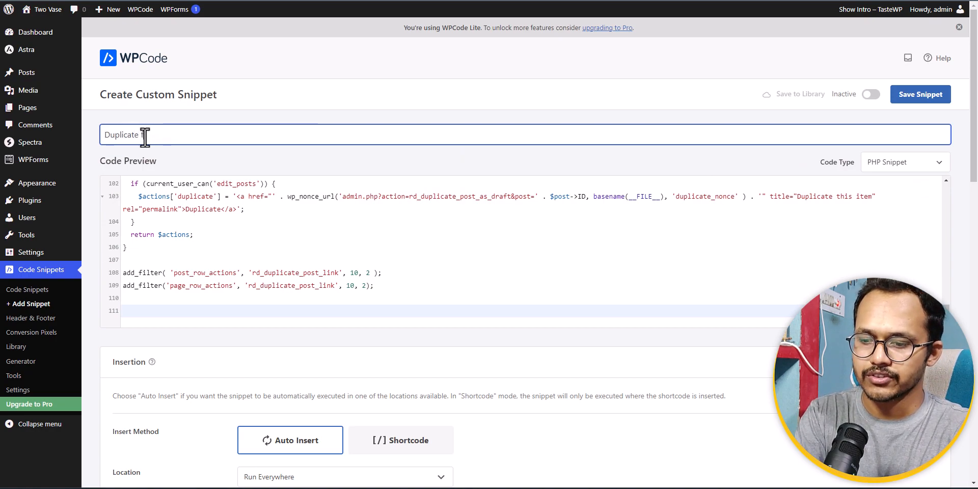
pyautogui.write('unction')
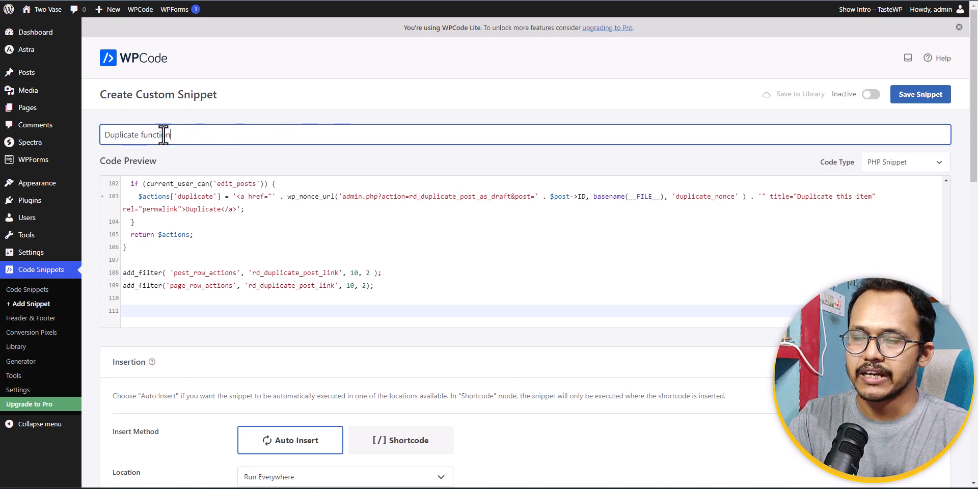
pyautogui.click(842, 98)
pyautogui.click(933, 97)
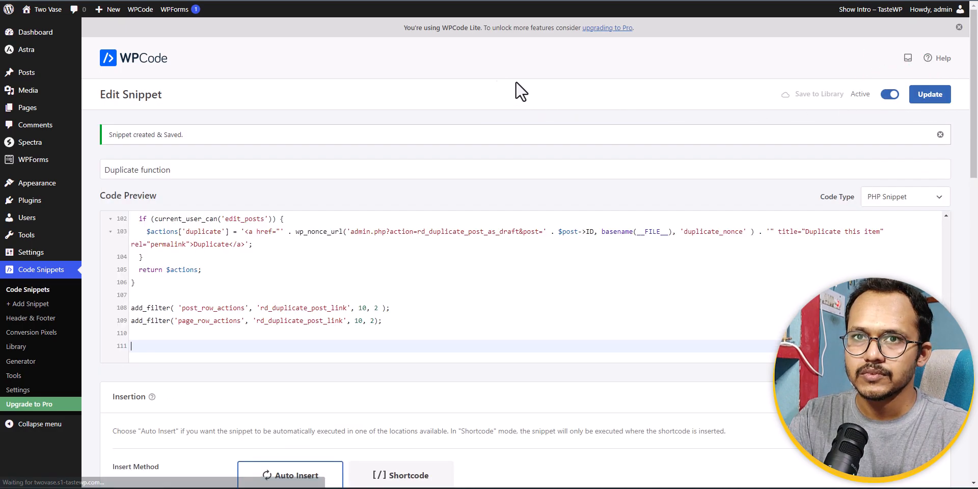
# Deactivate the Duplicate function snippet in the WPCode snippets list.
pyautogui.moveTo(31, 108)
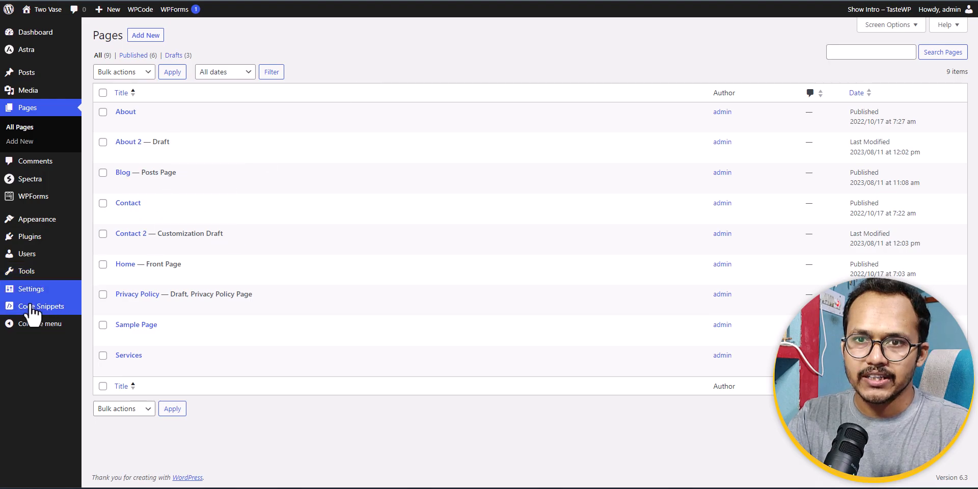
pyautogui.click(27, 307)
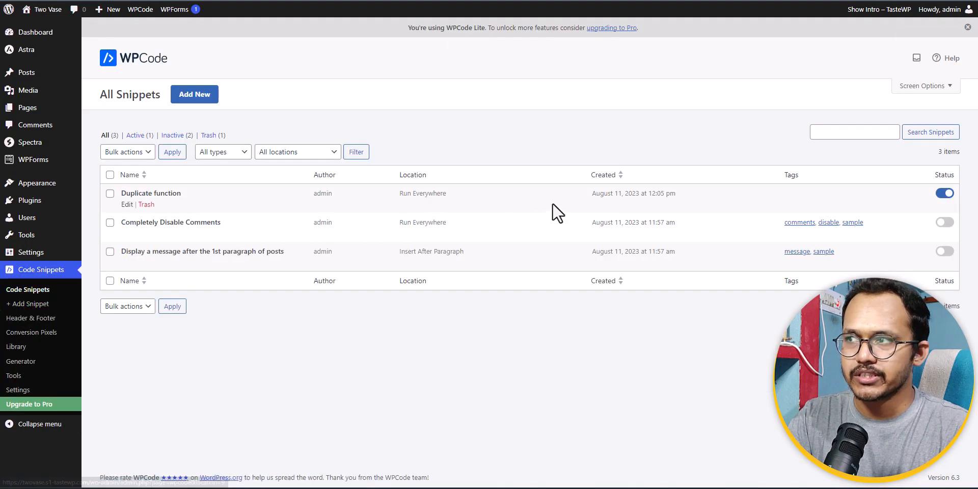
pyautogui.click(944, 196)
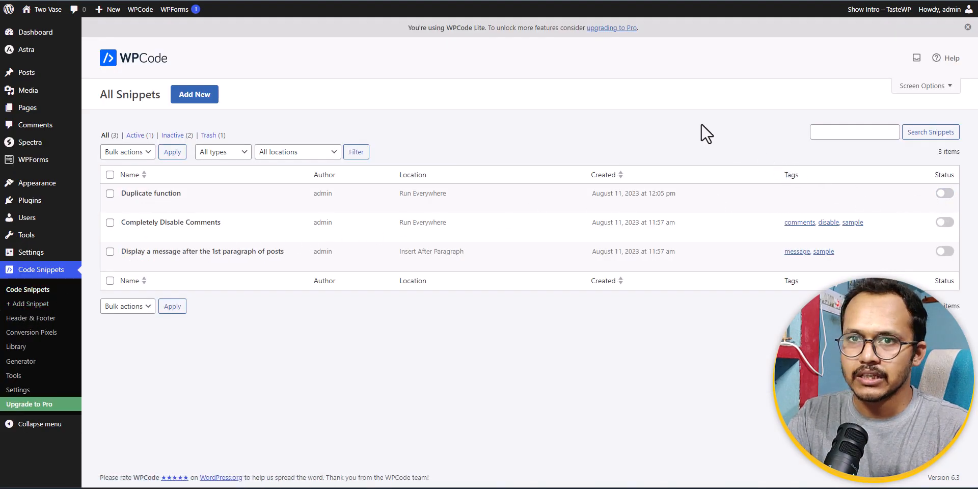
# Search the plugin directory for "duplicate", install and activate Duplicate Post by Copy Delete Posts, and skip its alerts opt-in and intro.
pyautogui.moveTo(30, 204)
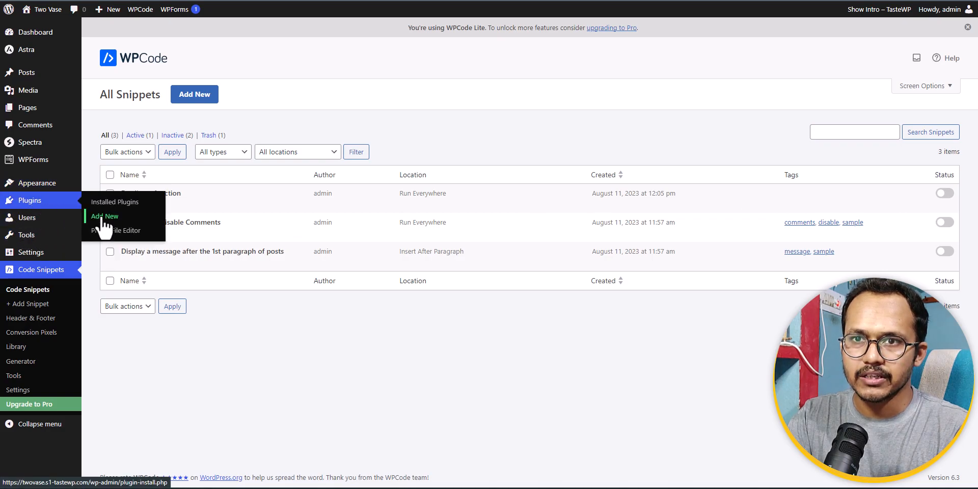
pyautogui.click(103, 217)
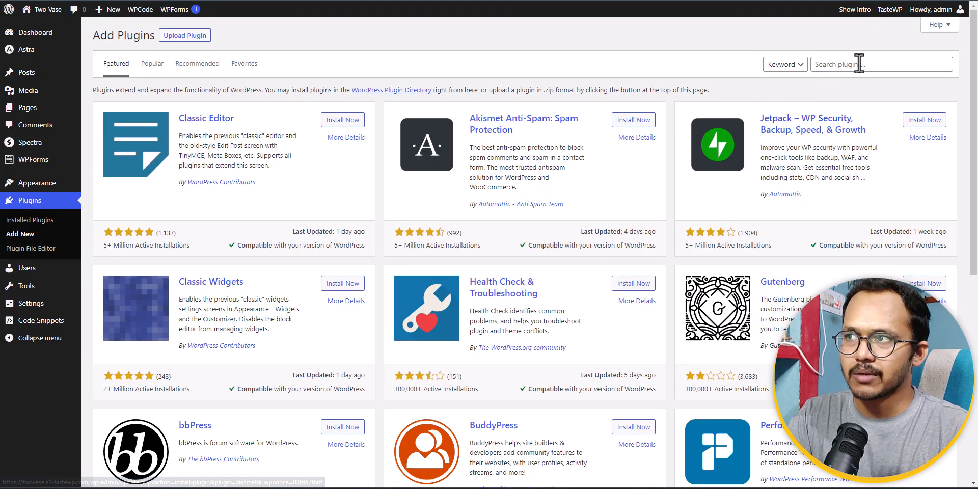
pyautogui.click(854, 64)
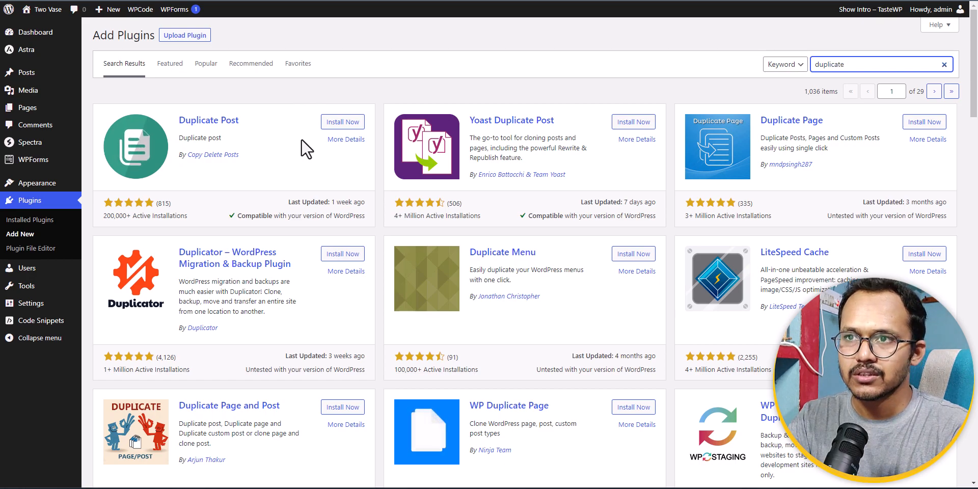
pyautogui.click(344, 123)
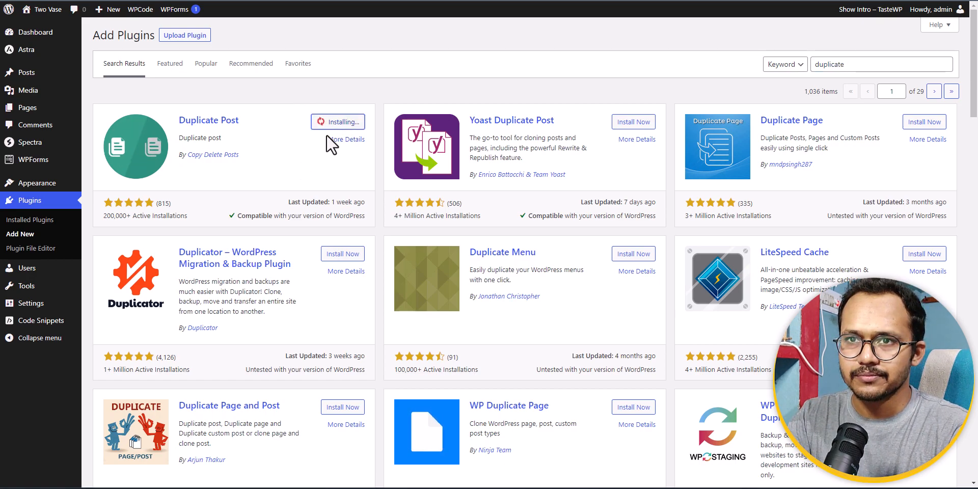
pyautogui.click(348, 125)
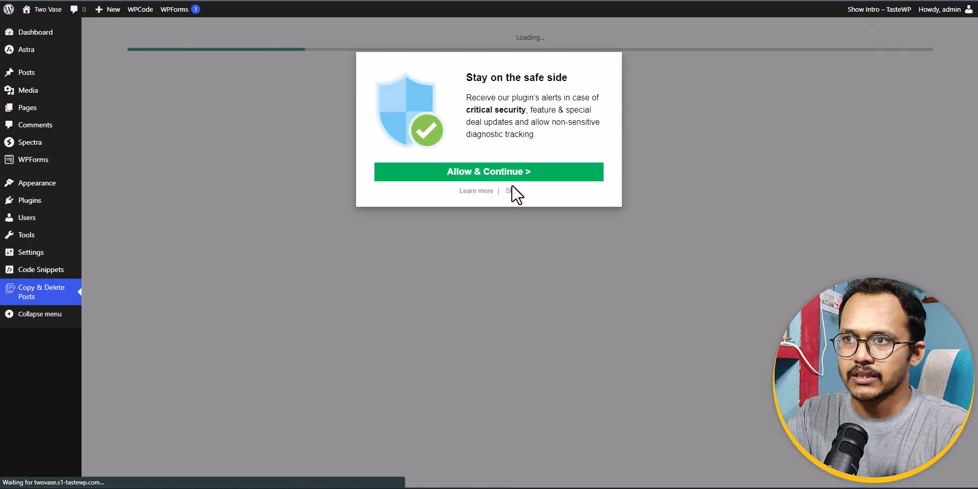
pyautogui.click(510, 191)
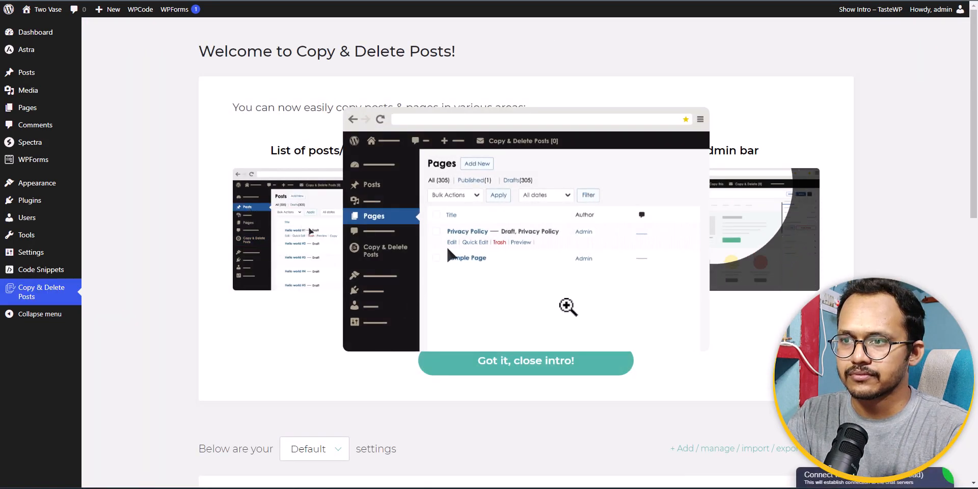
pyautogui.click(543, 363)
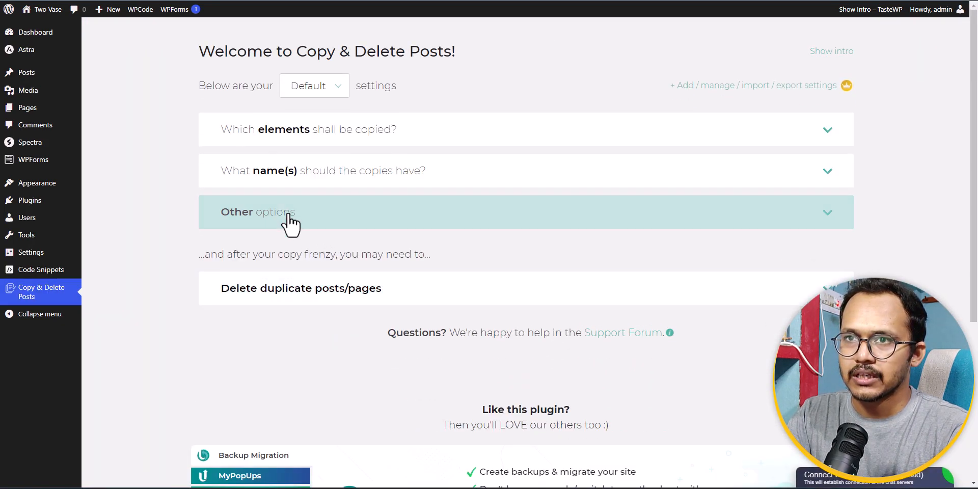
# Review which elements are copied in the Copy & Delete Posts default settings and save the selection as it is.
pyautogui.click(363, 139)
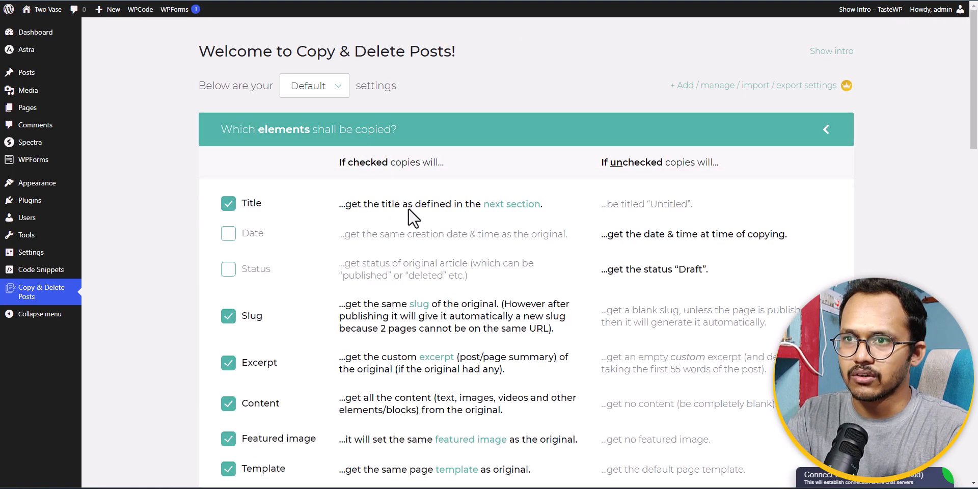
pyautogui.scroll(-1, 334, 289)
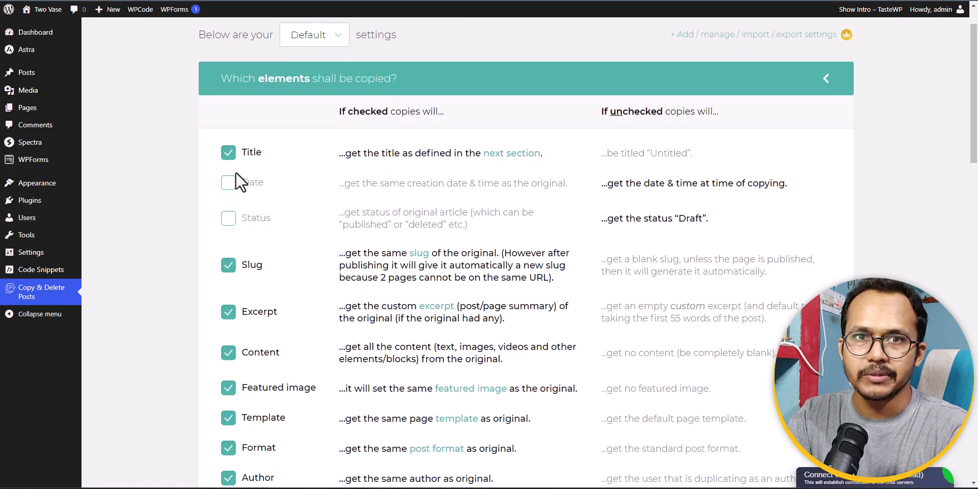
pyautogui.scroll(-2, 297, 259)
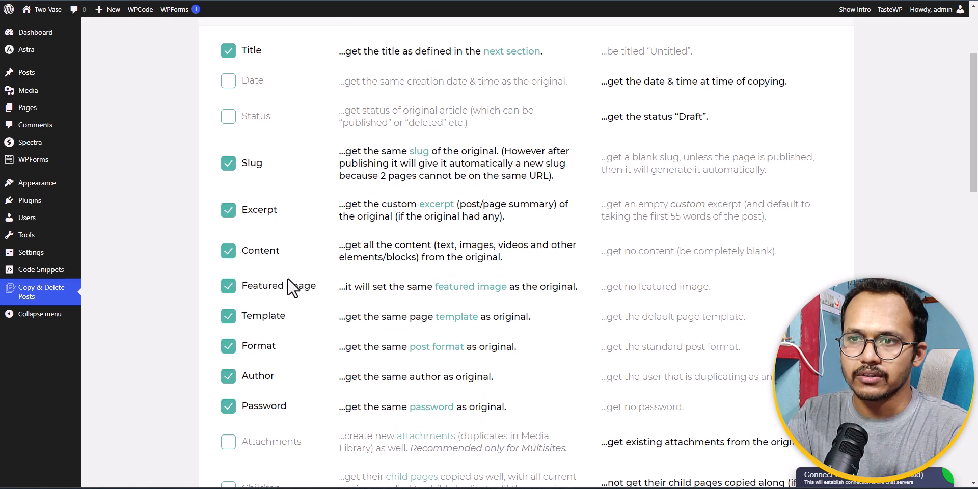
pyautogui.scroll(-1, 292, 270)
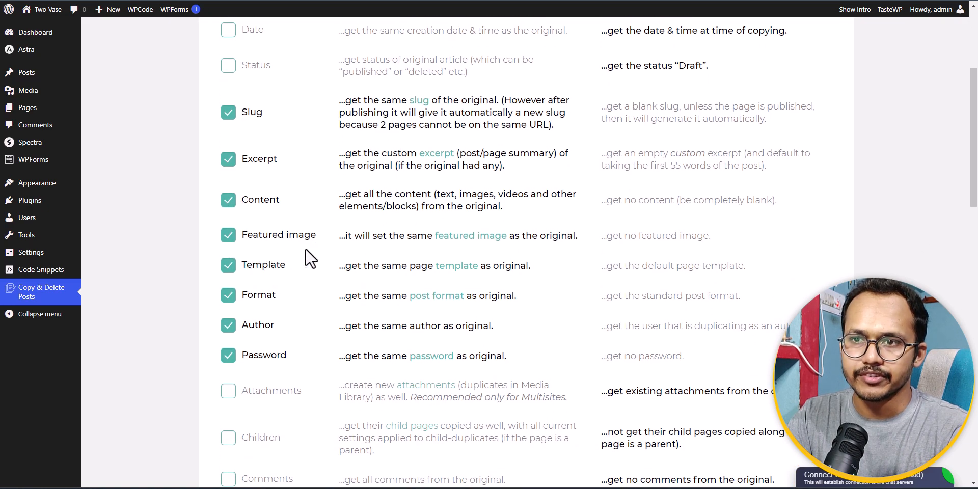
pyautogui.scroll(4, 303, 347)
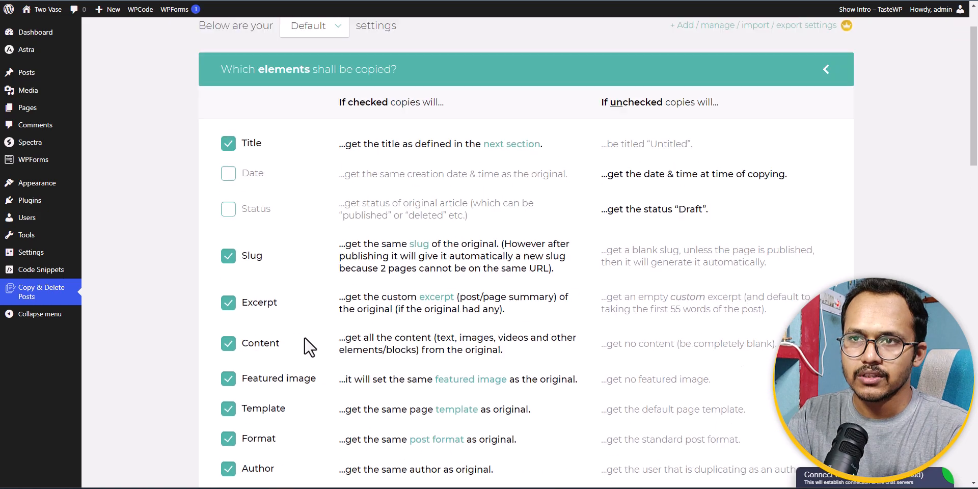
pyautogui.scroll(-13, 334, 322)
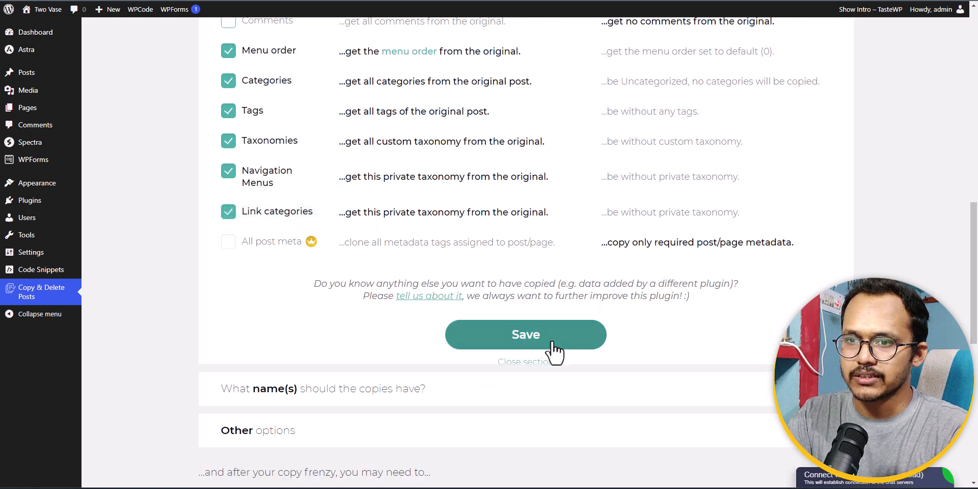
pyautogui.click(550, 342)
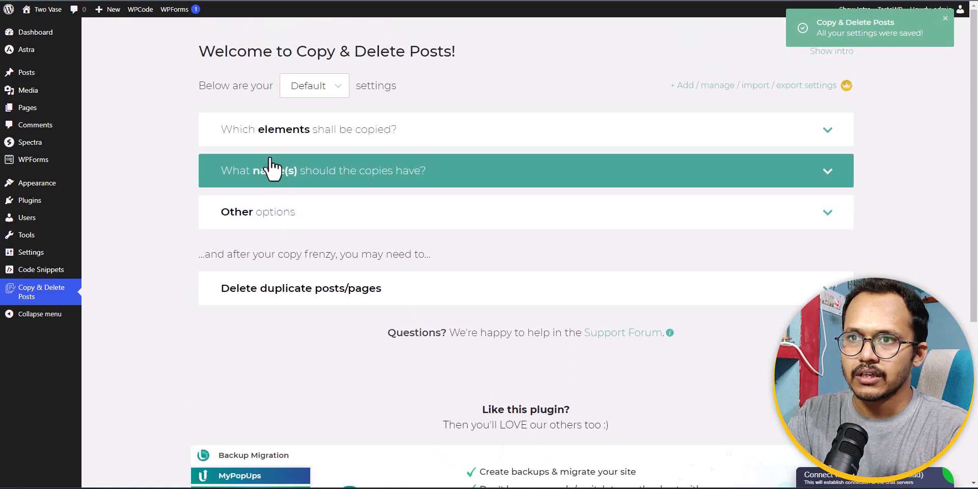
# Set "Clone" as the name prefix for copies in the default Copy & Delete Posts settings and save it.
pyautogui.click(324, 179)
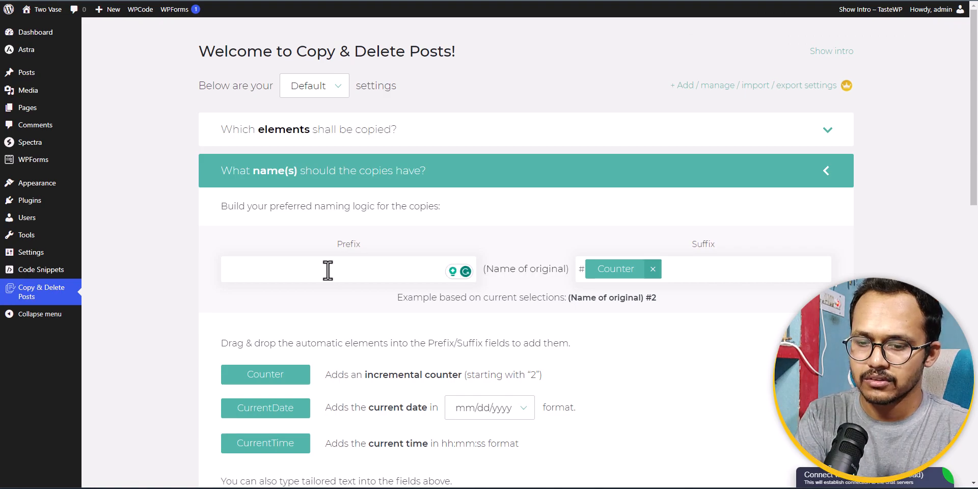
pyautogui.write('Clone')
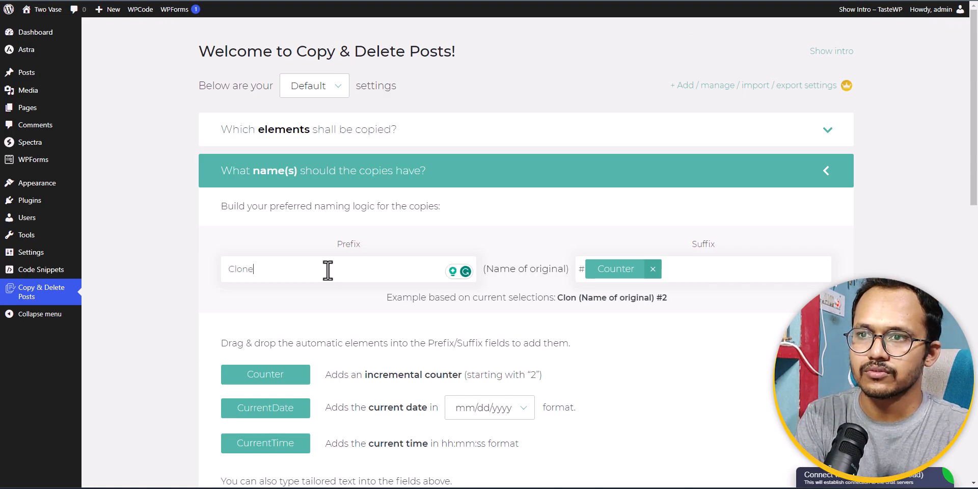
pyautogui.scroll(-4, 294, 328)
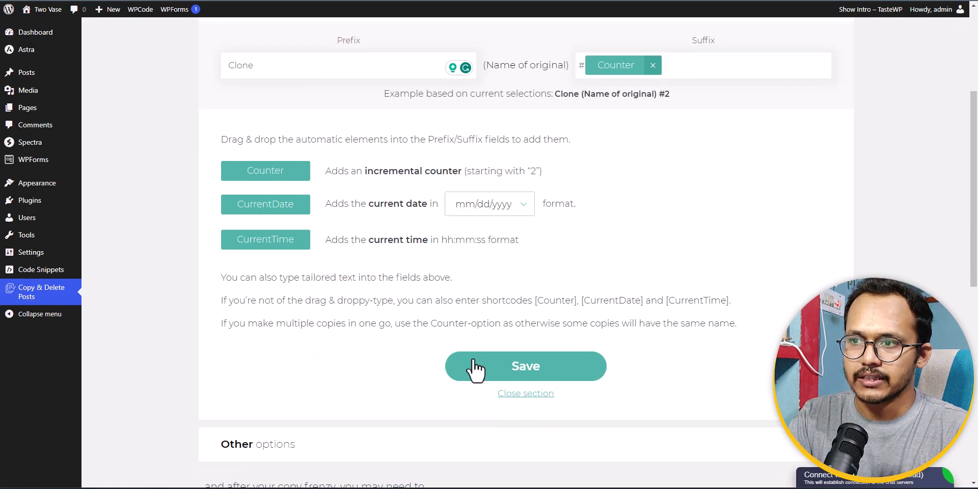
pyautogui.click(518, 365)
pyautogui.scroll(3, 347, 187)
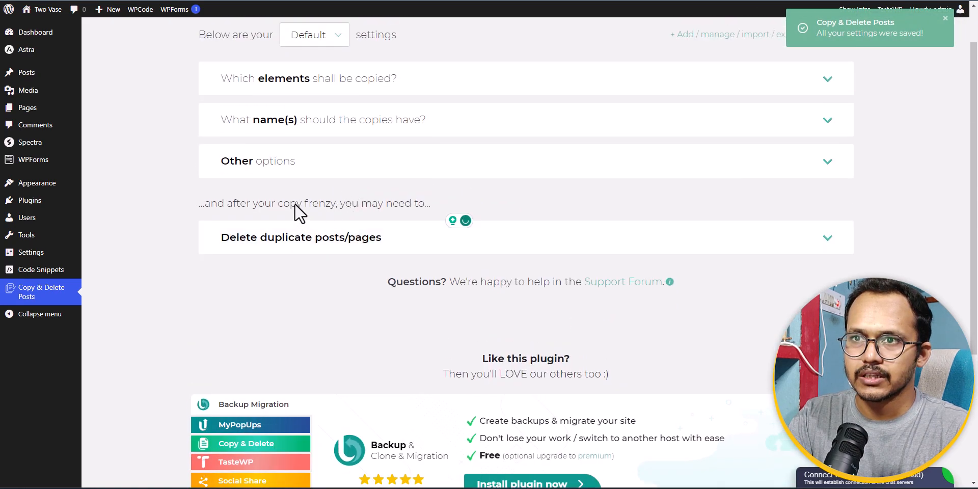
# Examine the Other options for user level permissions, content types which can be copied, and where the copy option is displayed.
pyautogui.click(296, 168)
pyautogui.scroll(-5, 356, 285)
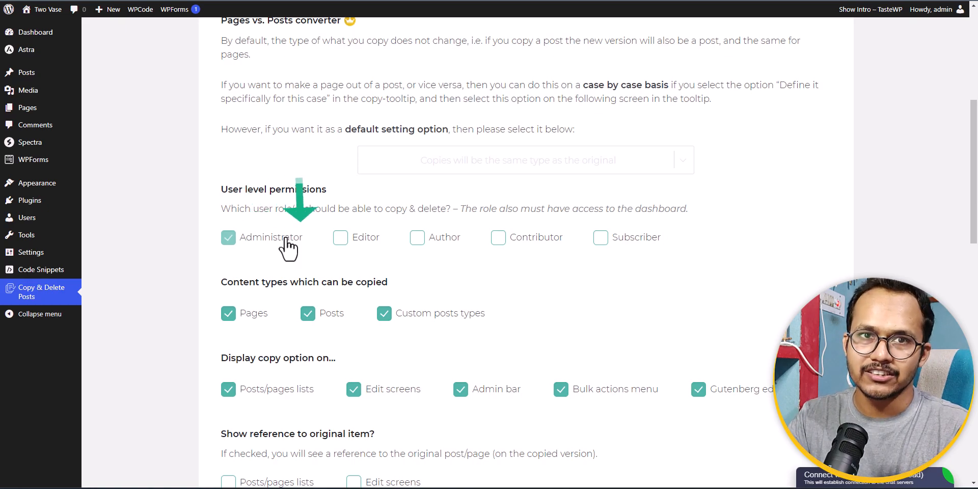
pyautogui.scroll(-1, 340, 287)
pyautogui.scroll(-1, 340, 286)
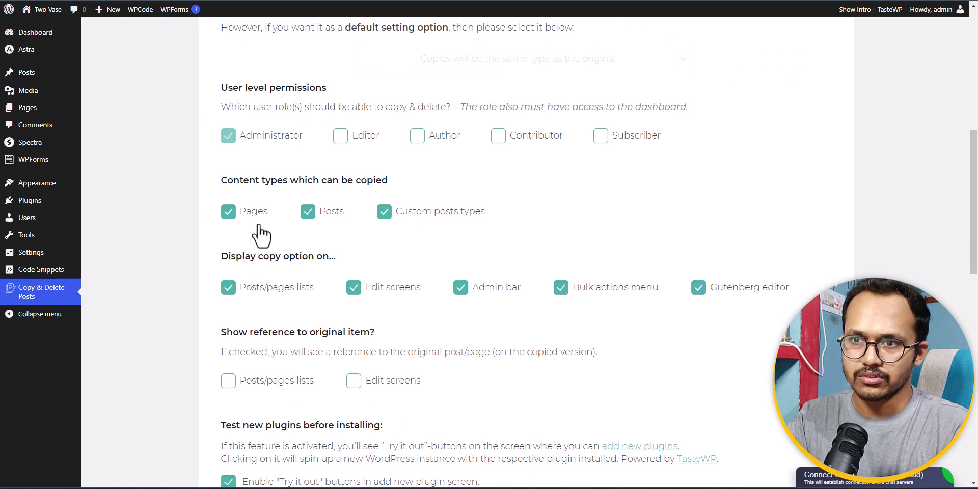
pyautogui.scroll(-4, 260, 234)
pyautogui.scroll(10, 306, 258)
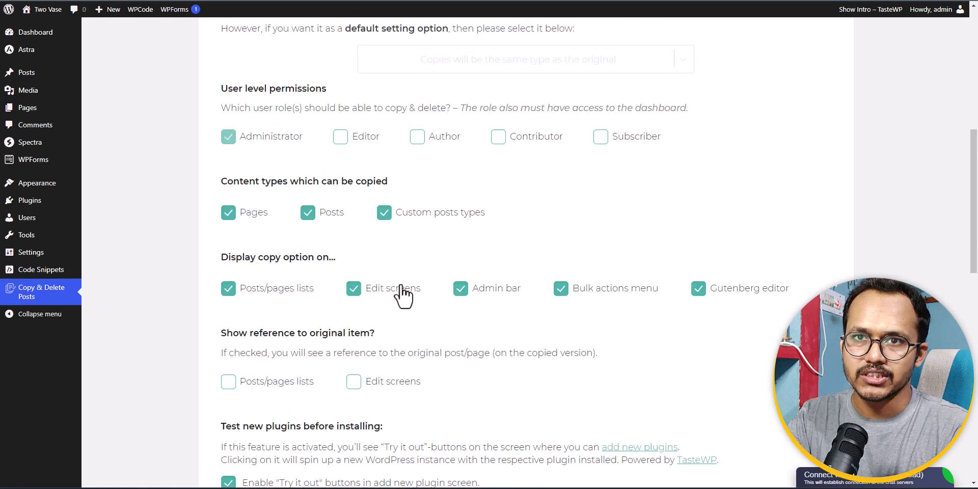
# Go to the list of all pages and bring up the copy options for the About 2 draft.
pyautogui.click(27, 108)
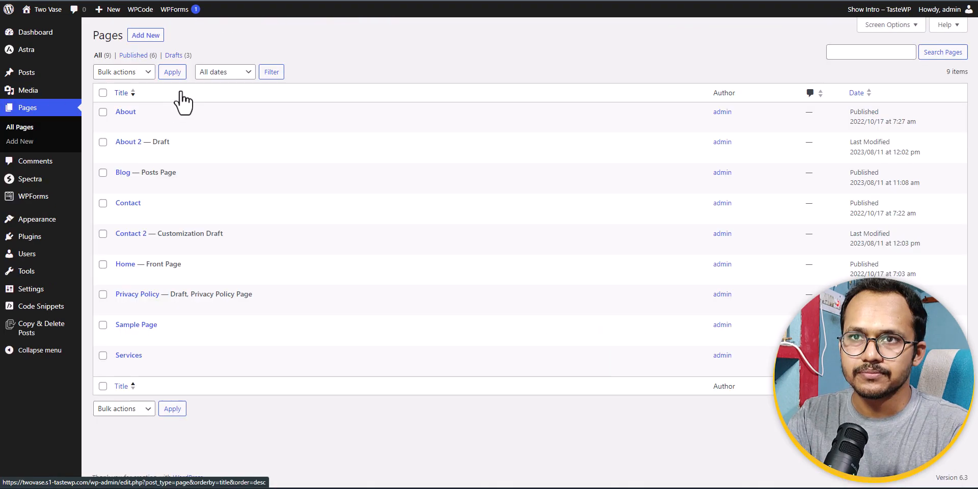
pyautogui.click(222, 154)
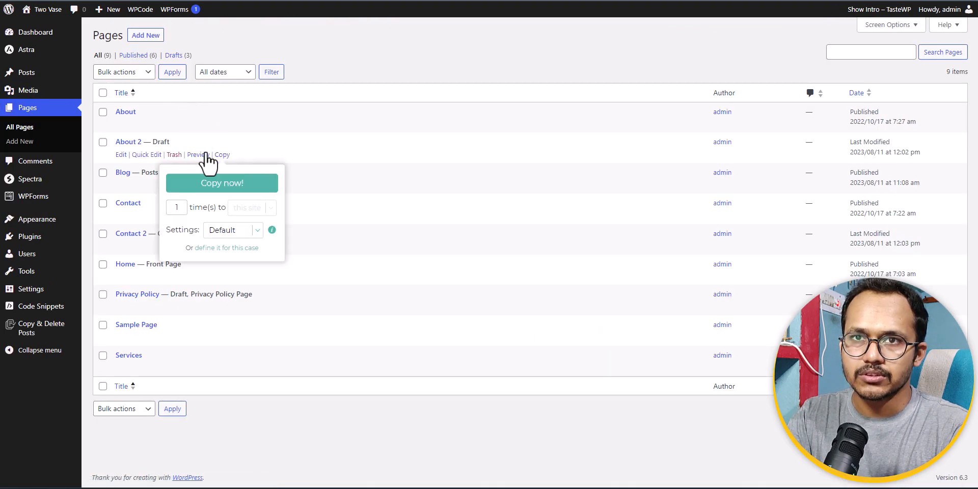
# Copy the 2nd Post once from the posts list using the Default settings.
pyautogui.click(113, 87)
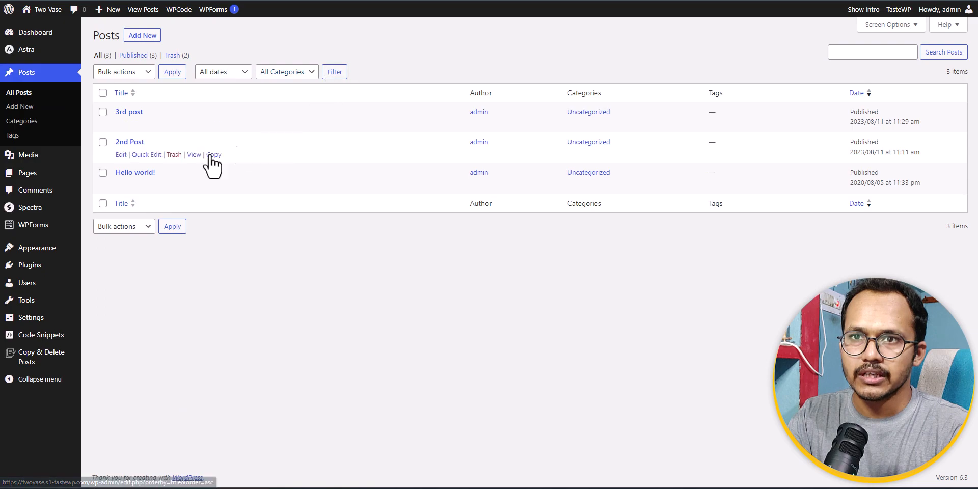
pyautogui.click(214, 154)
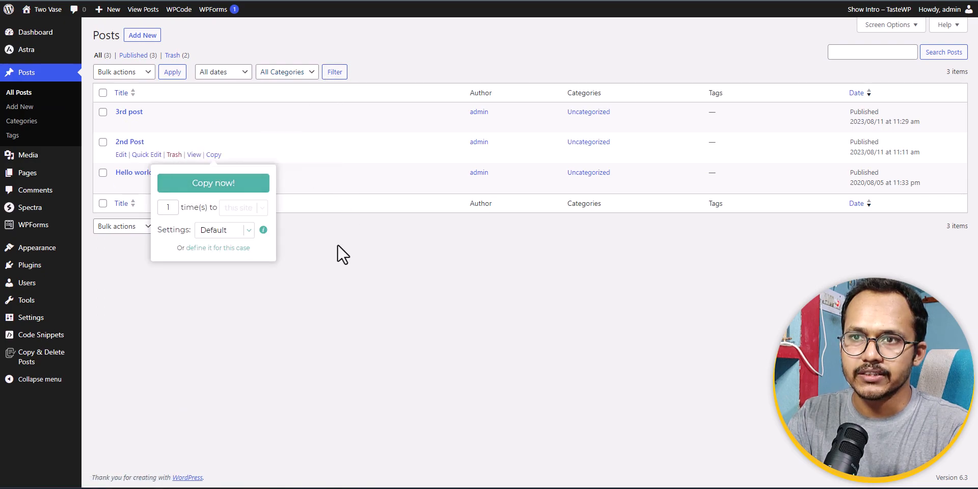
pyautogui.click(214, 154)
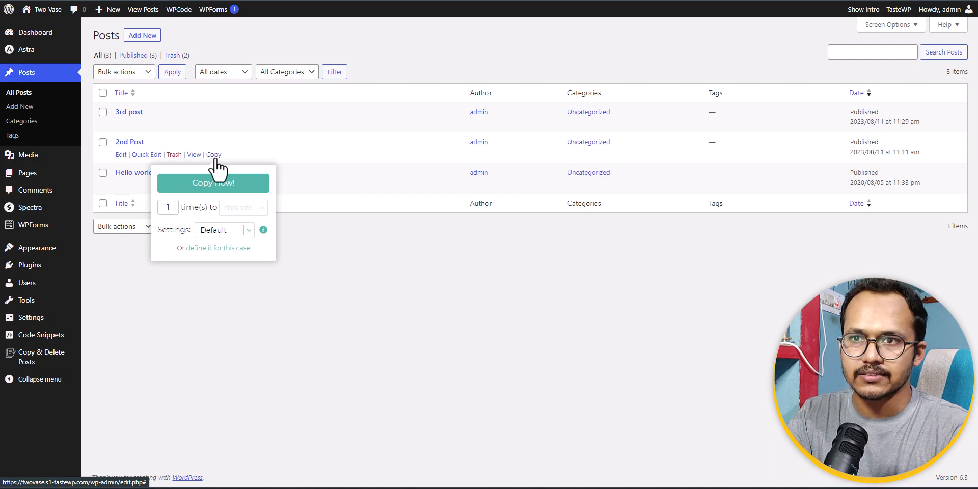
pyautogui.click(225, 231)
pyautogui.click(224, 260)
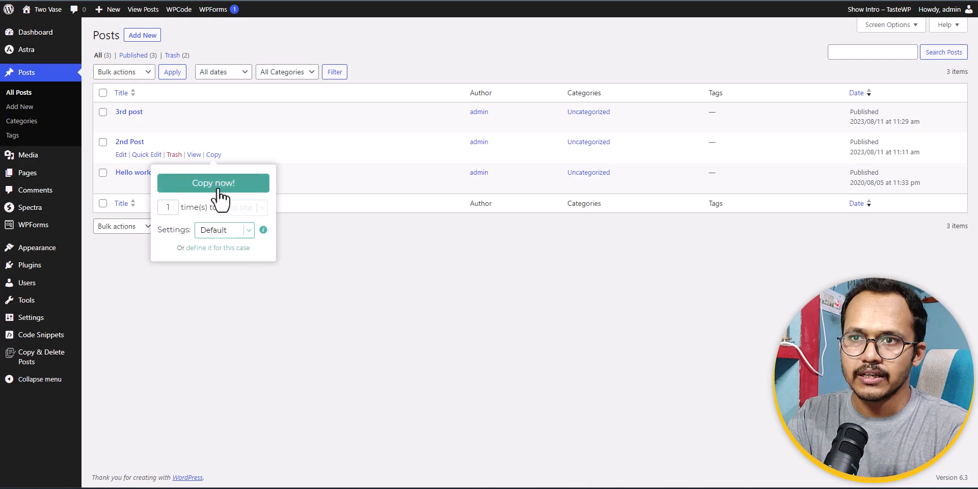
pyautogui.click(220, 184)
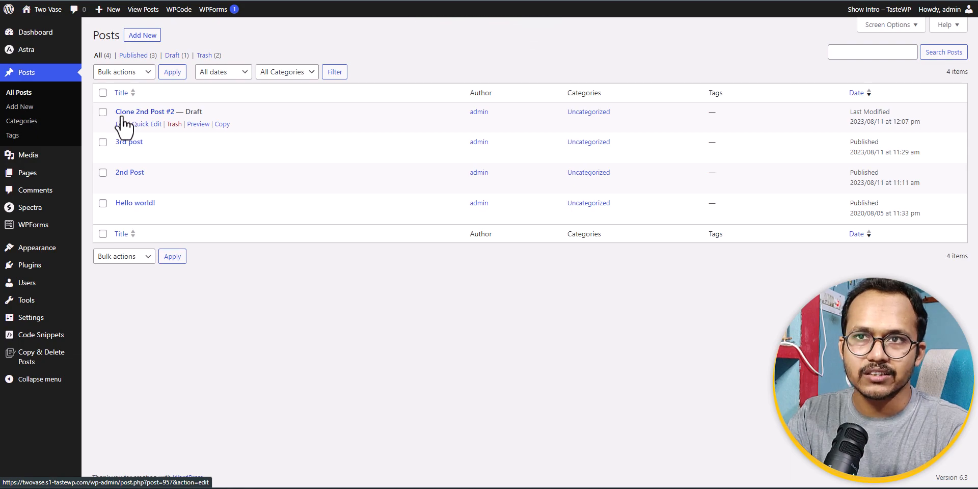
pyautogui.moveTo(222, 124)
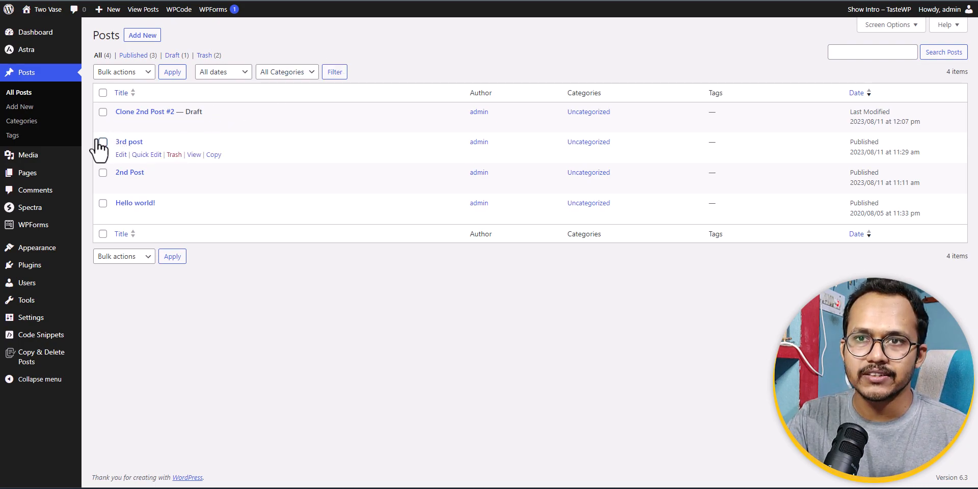
# Select the posts Hello world!, 2nd Post and 3rd post and apply the Copy bulk action to them.
pyautogui.click(103, 203)
pyautogui.click(103, 172)
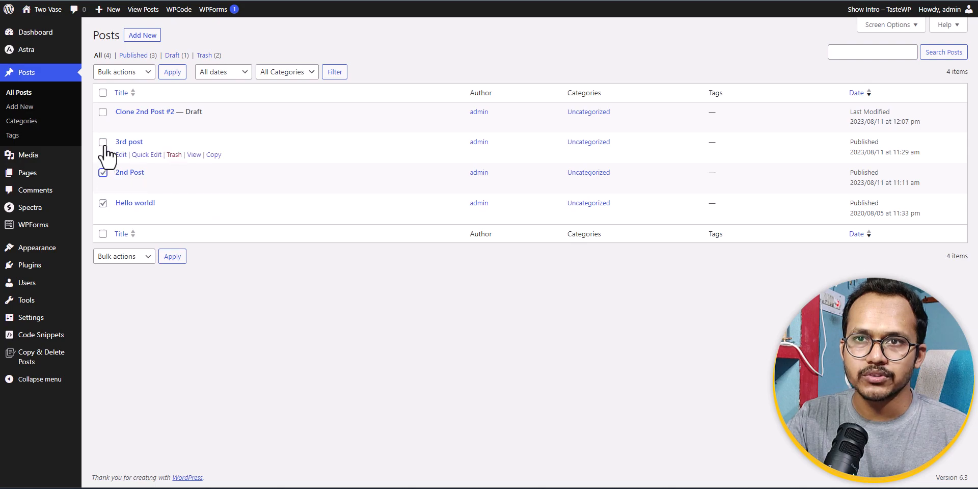
pyautogui.click(103, 142)
pyautogui.click(126, 76)
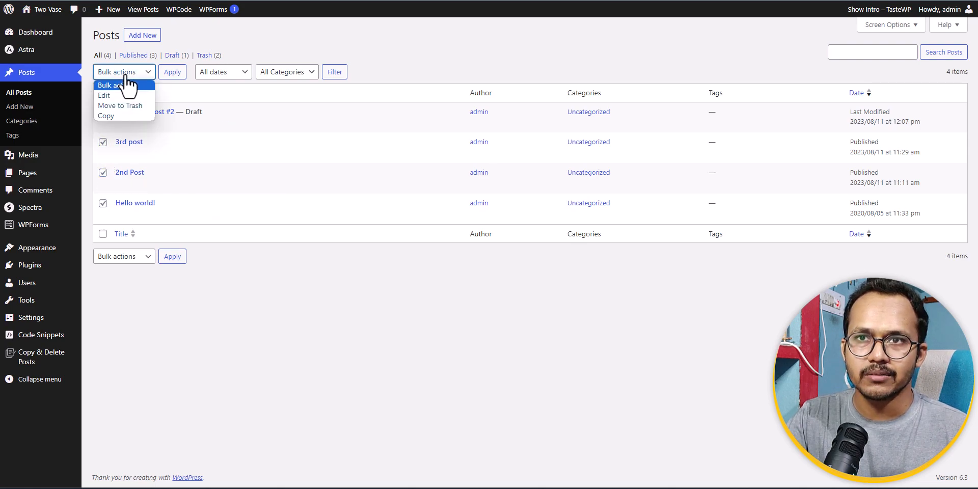
pyautogui.click(121, 116)
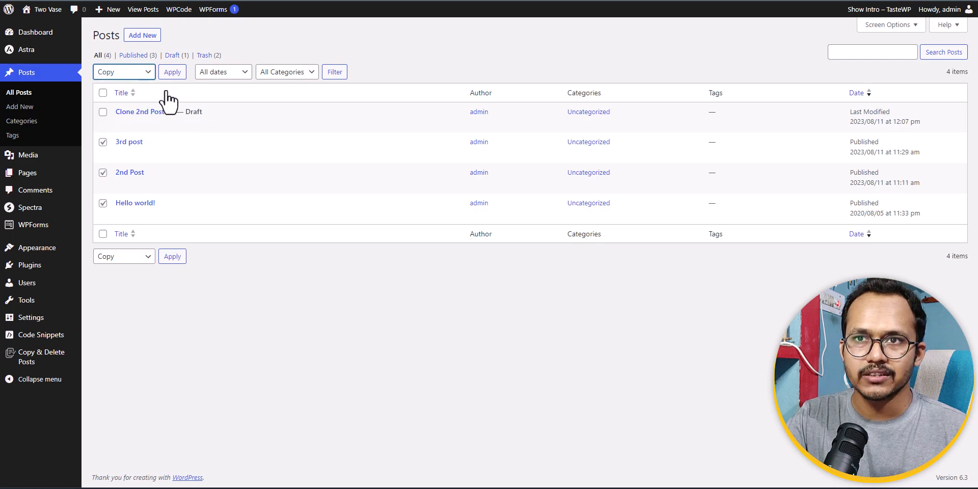
pyautogui.click(172, 72)
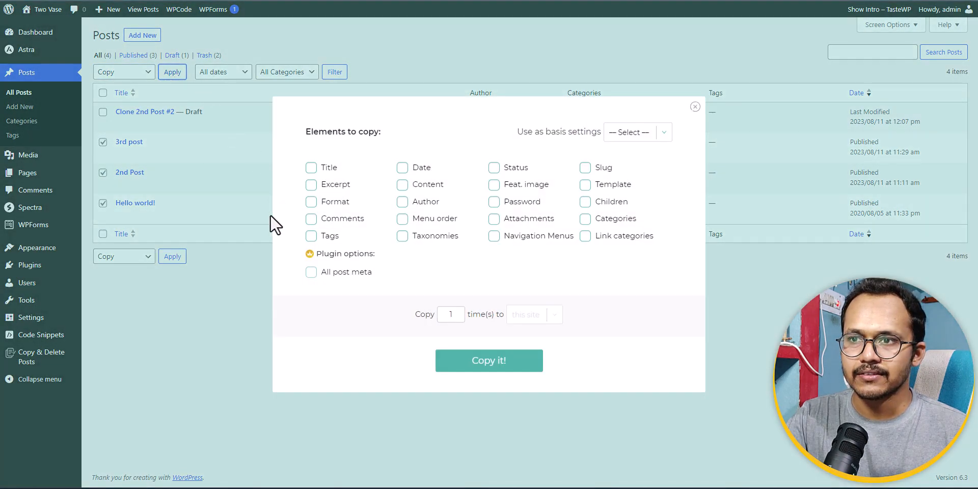
# Include every element from Title to Link categories except All post meta, and copy the selected posts once.
pyautogui.click(311, 168)
pyautogui.click(403, 168)
pyautogui.click(494, 168)
pyautogui.click(585, 168)
pyautogui.click(585, 185)
pyautogui.click(403, 184)
pyautogui.click(343, 185)
pyautogui.click(338, 203)
pyautogui.click(402, 202)
pyautogui.click(494, 218)
pyautogui.click(494, 202)
pyautogui.click(585, 202)
pyautogui.click(585, 219)
pyautogui.click(402, 218)
pyautogui.click(321, 219)
pyautogui.click(328, 236)
pyautogui.click(403, 236)
pyautogui.click(516, 240)
pyautogui.click(585, 236)
pyautogui.click(495, 185)
pyautogui.click(486, 370)
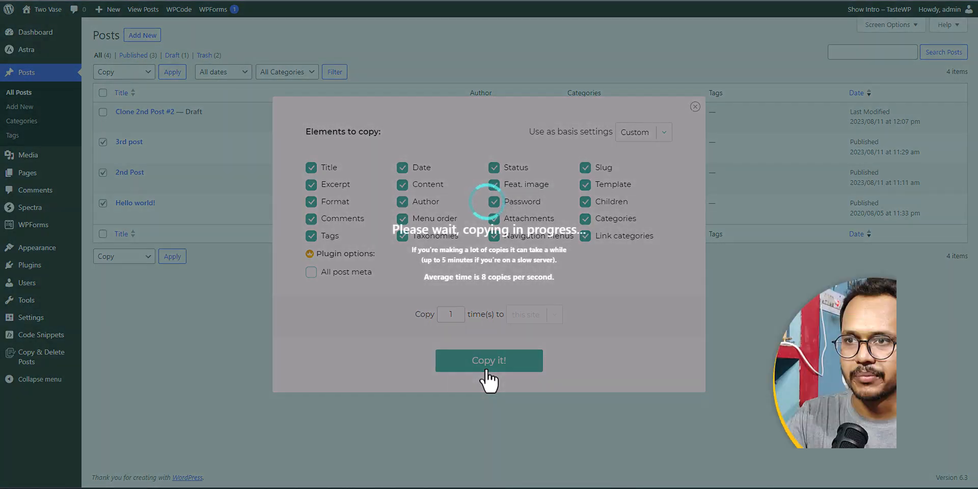